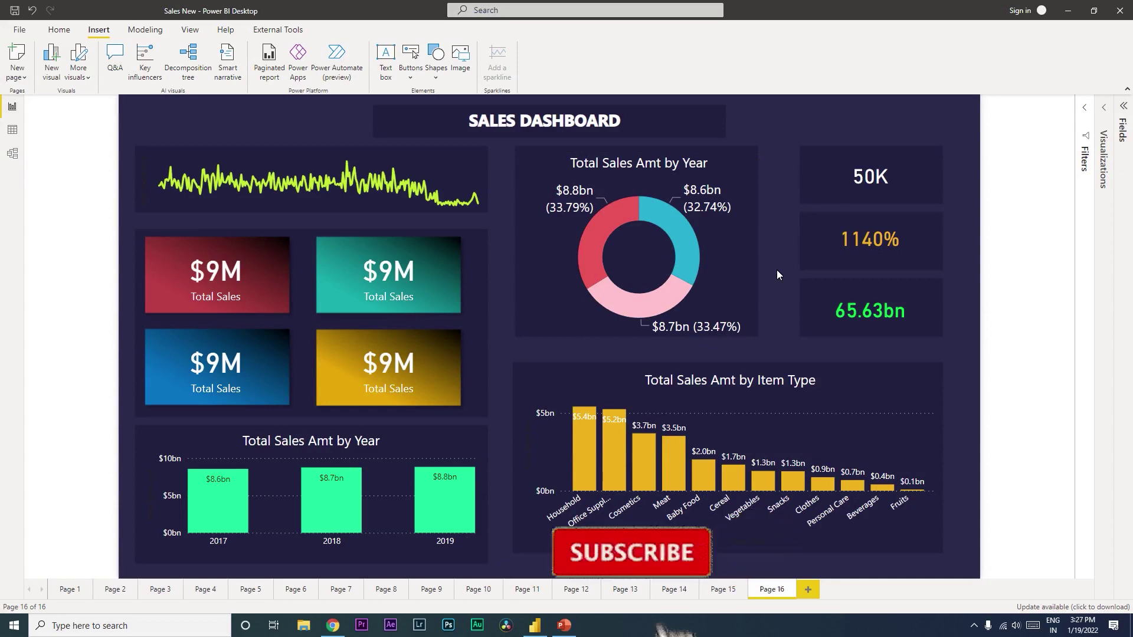
Step: Switch from the Power BI sales dashboard to the PowerPoint presentation Presentation1
click(568, 621)
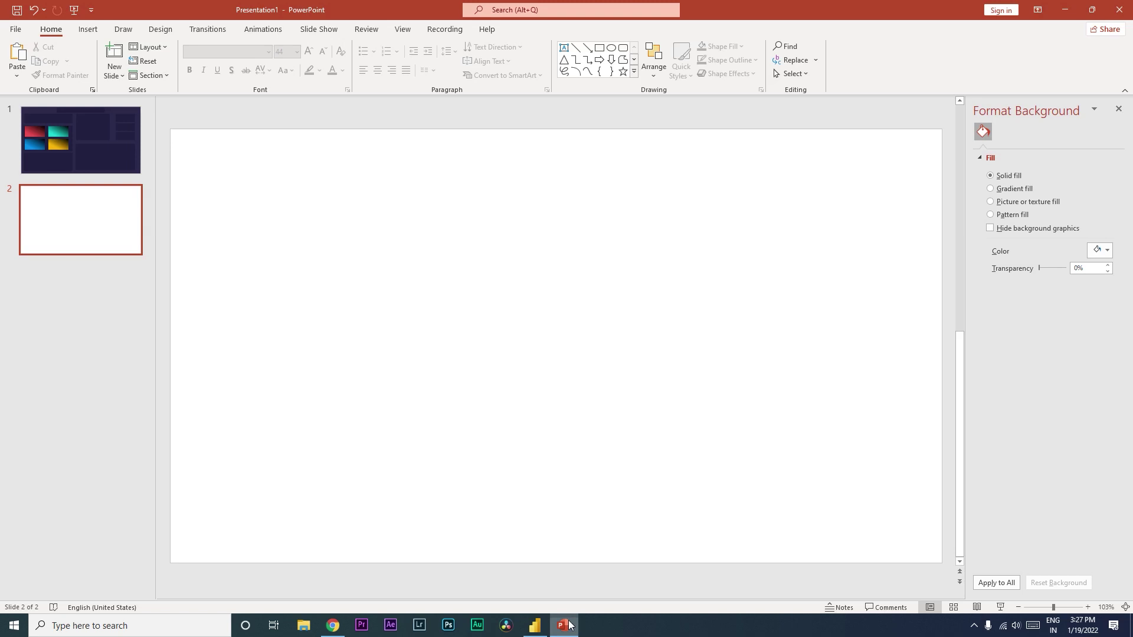
Step: Draw a rectangle covering all of slide 2
click(109, 169)
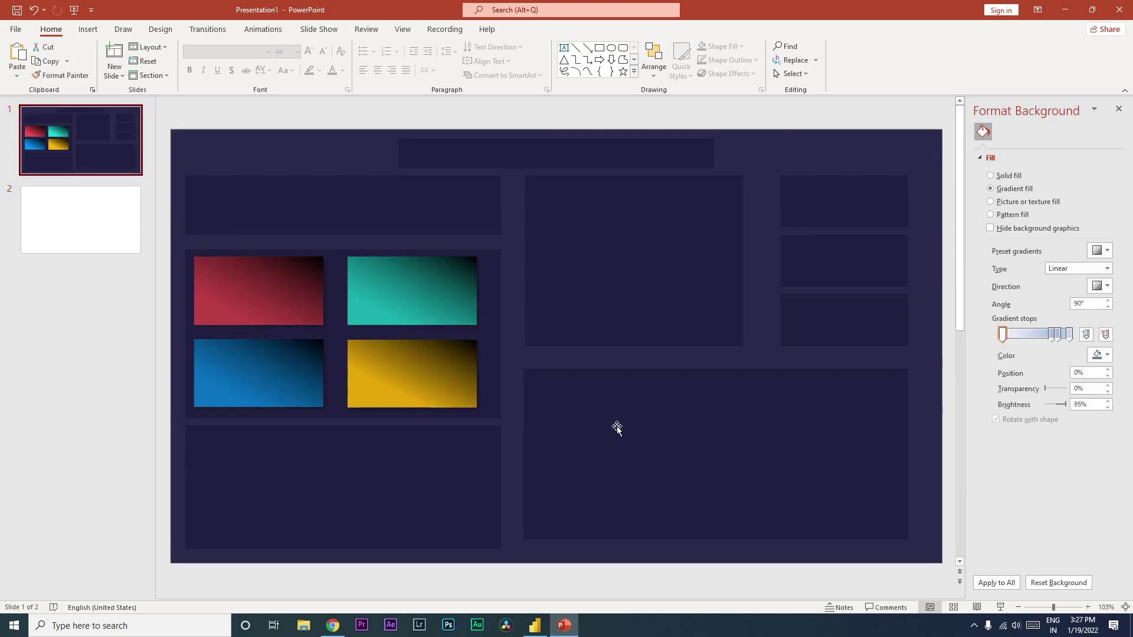
click(114, 210)
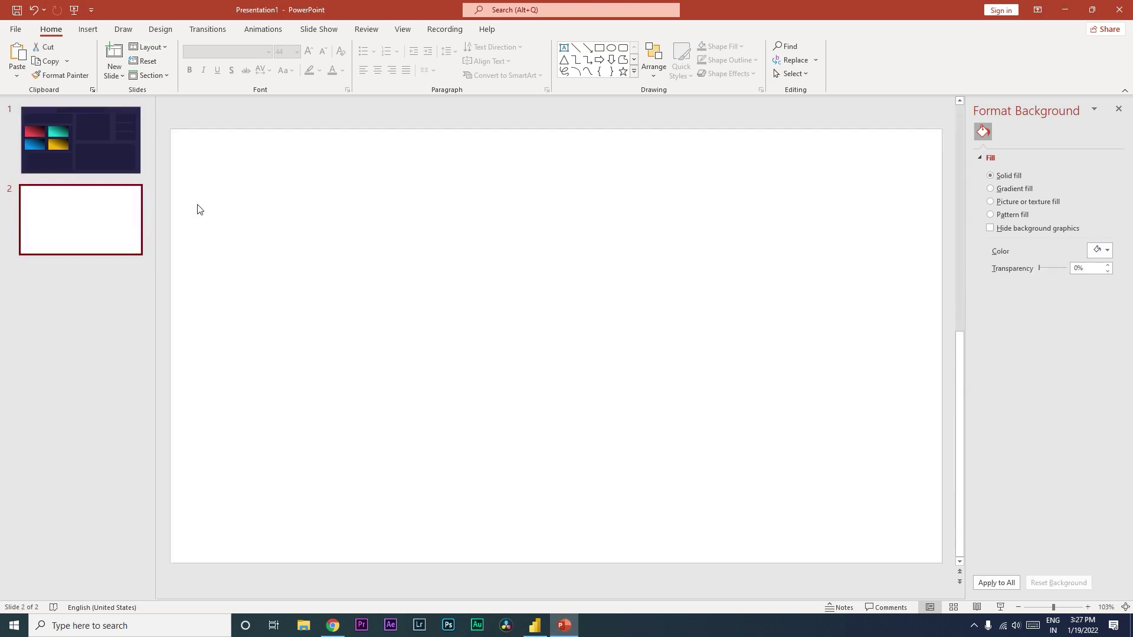
click(90, 29)
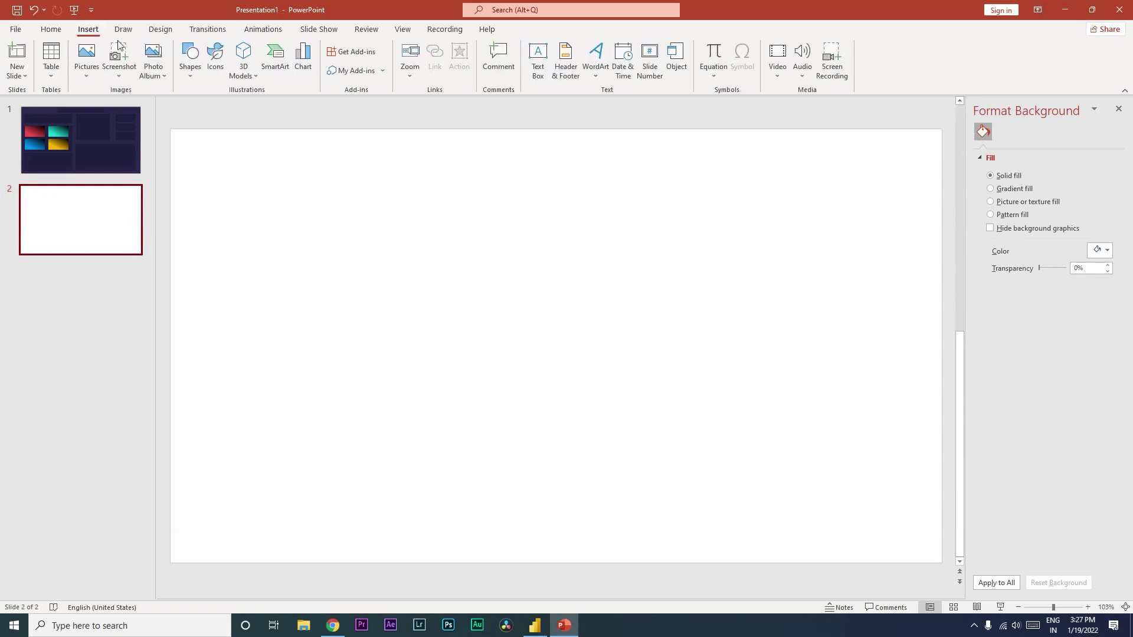
click(185, 74)
click(220, 111)
drag(180, 137, 950, 570)
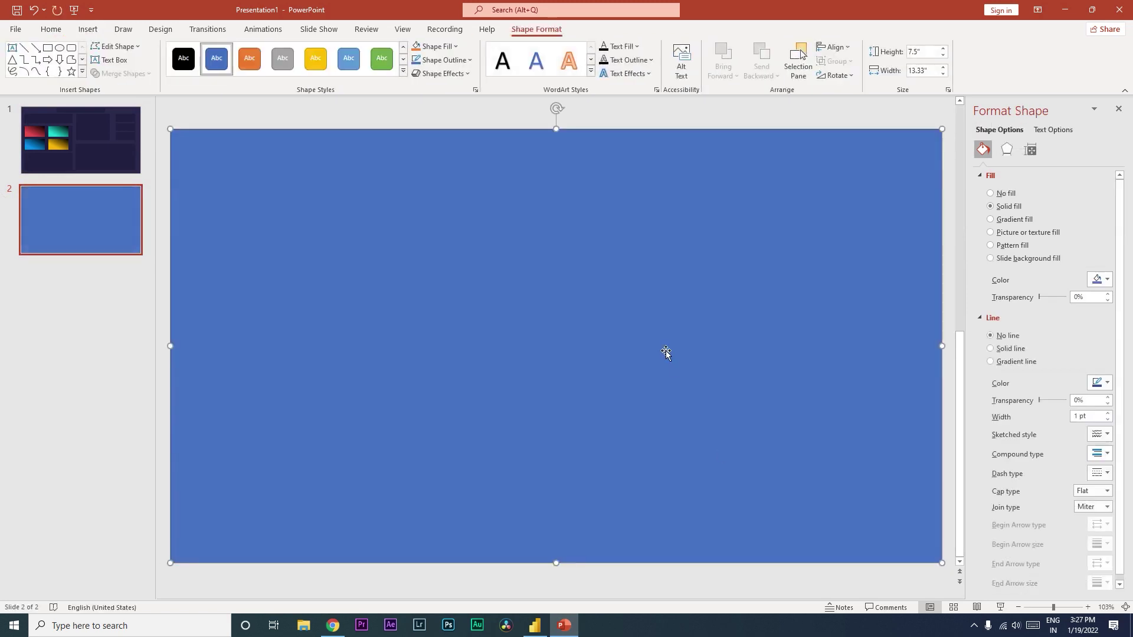
Step: Read slide 1's background rectangle colour code, hex 2B294B
click(1102, 280)
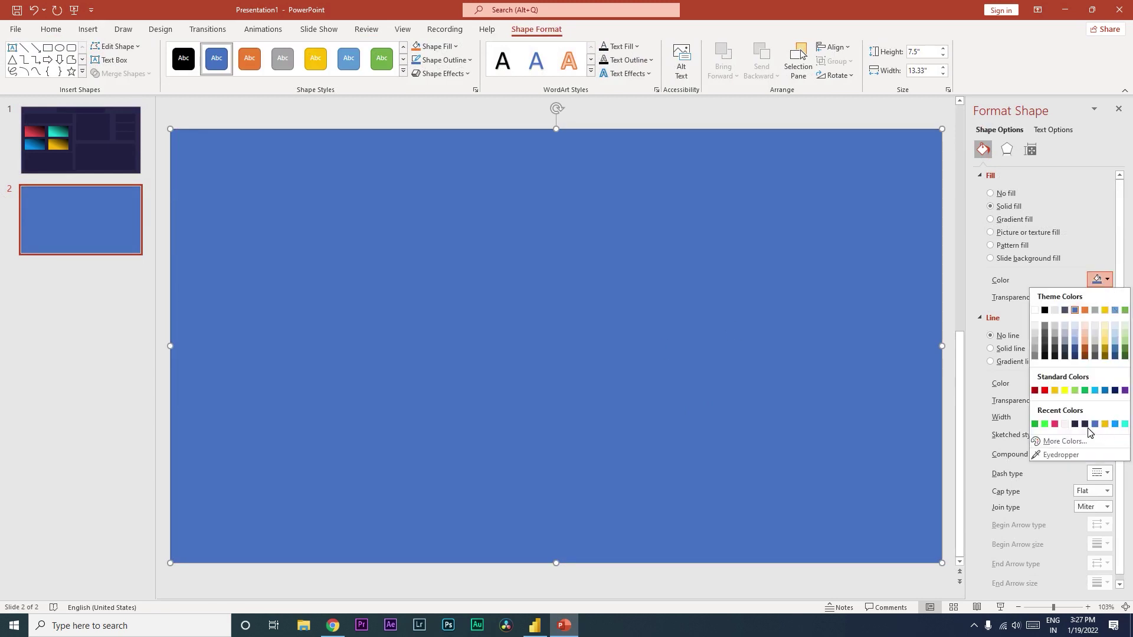
click(1071, 446)
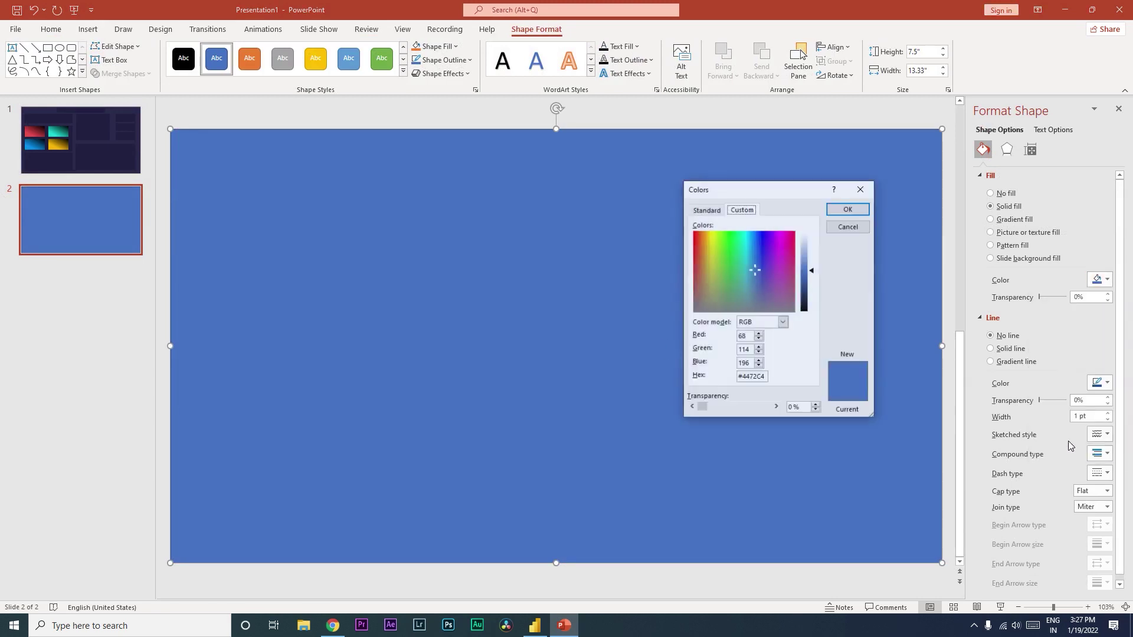
key(Escape)
click(107, 162)
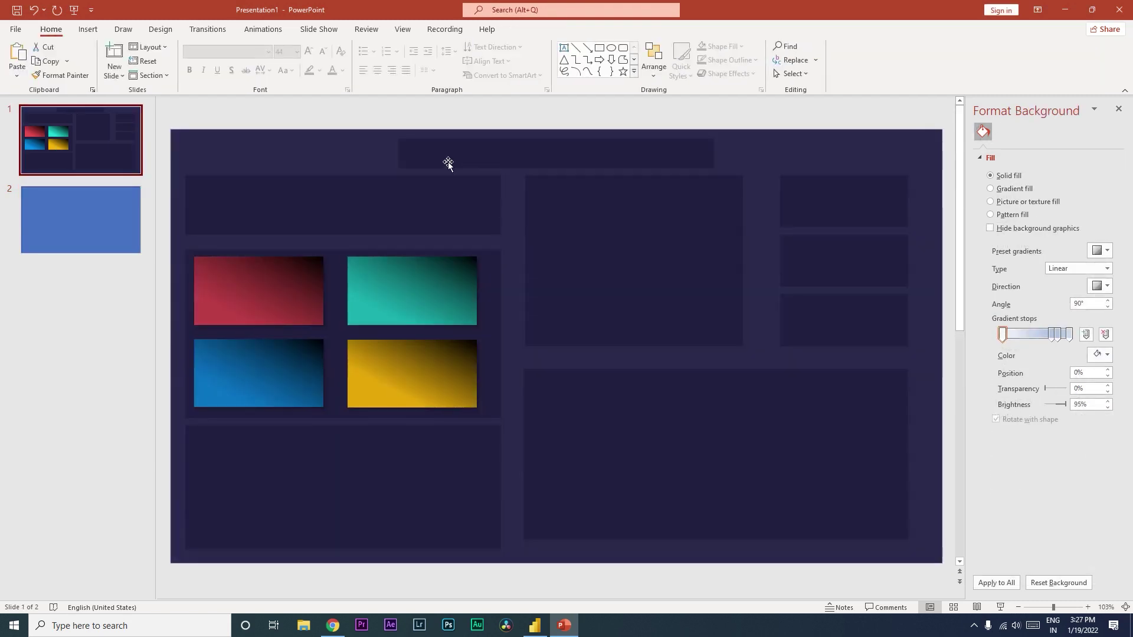
click(304, 155)
click(297, 170)
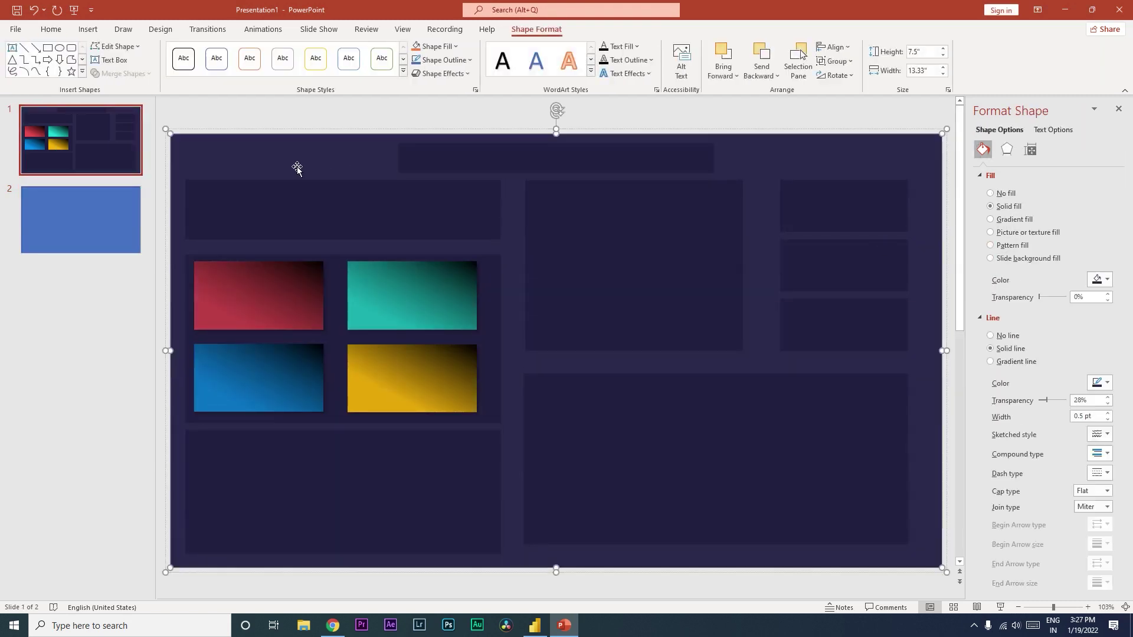
click(1107, 281)
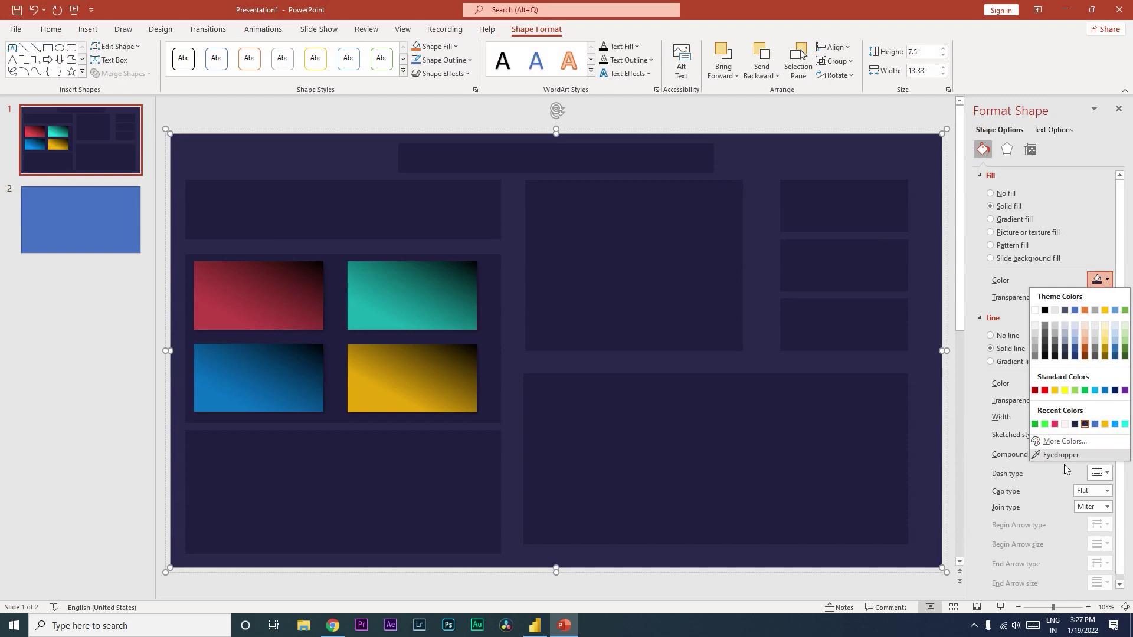
click(1066, 444)
double_click(761, 381)
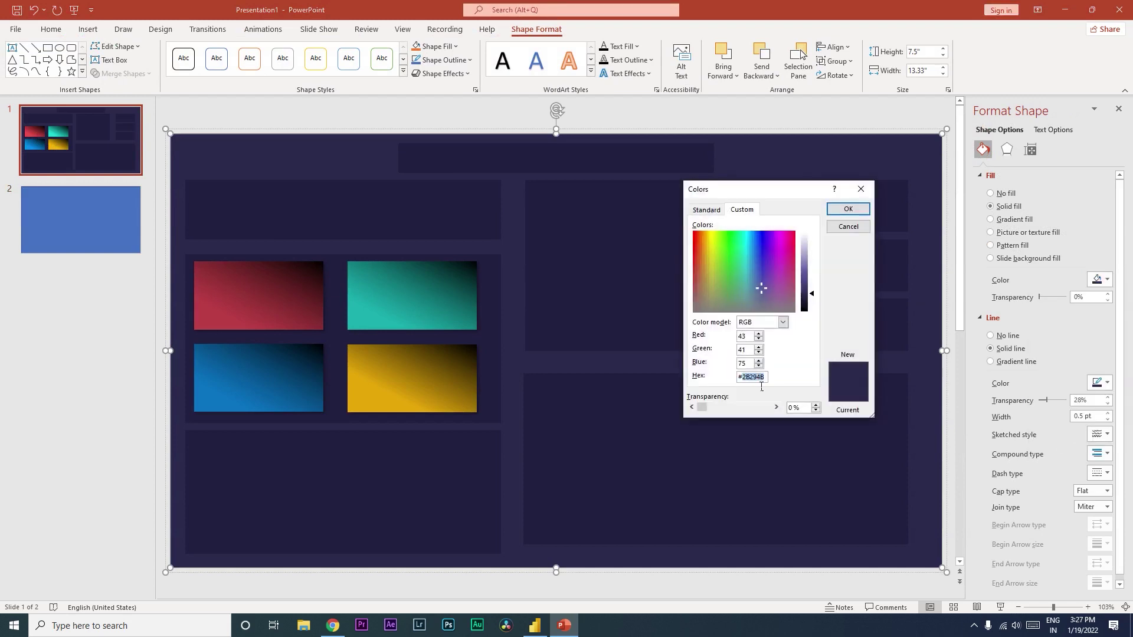
click(848, 209)
Step: Fill slide 2's full-slide rectangle with hex colour #2B294B
click(97, 229)
click(480, 281)
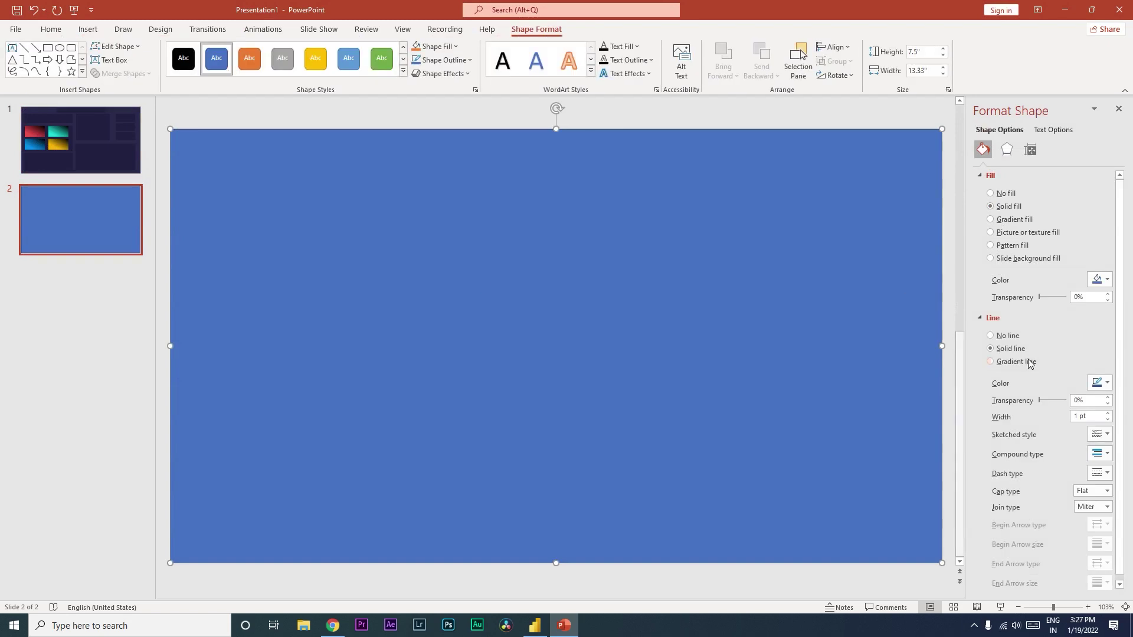
click(1107, 280)
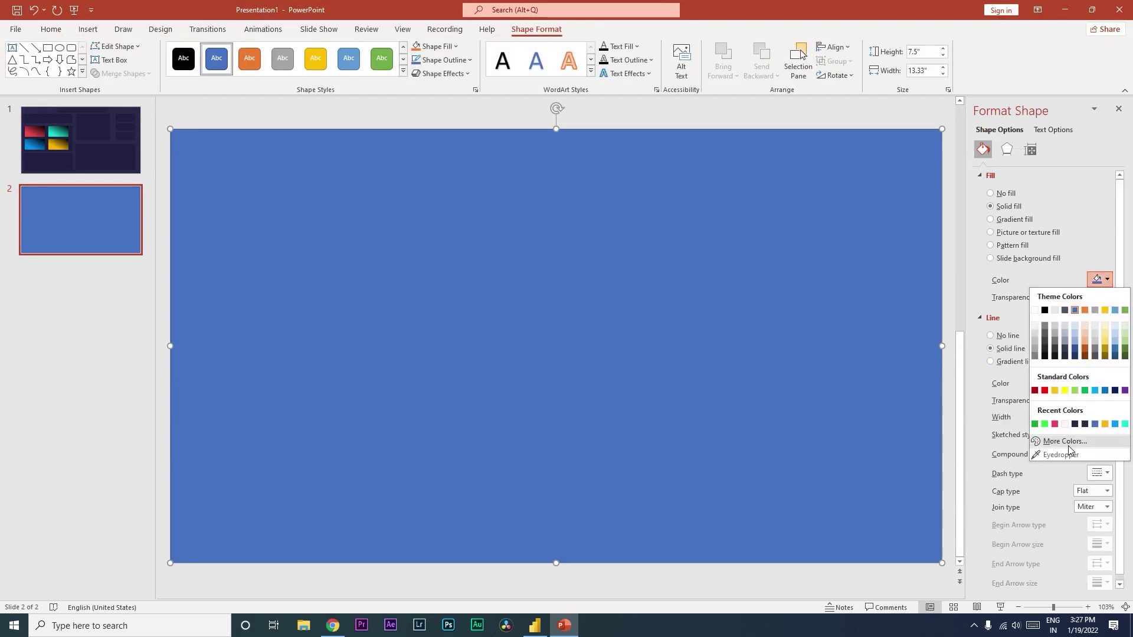
click(1069, 444)
double_click(764, 378)
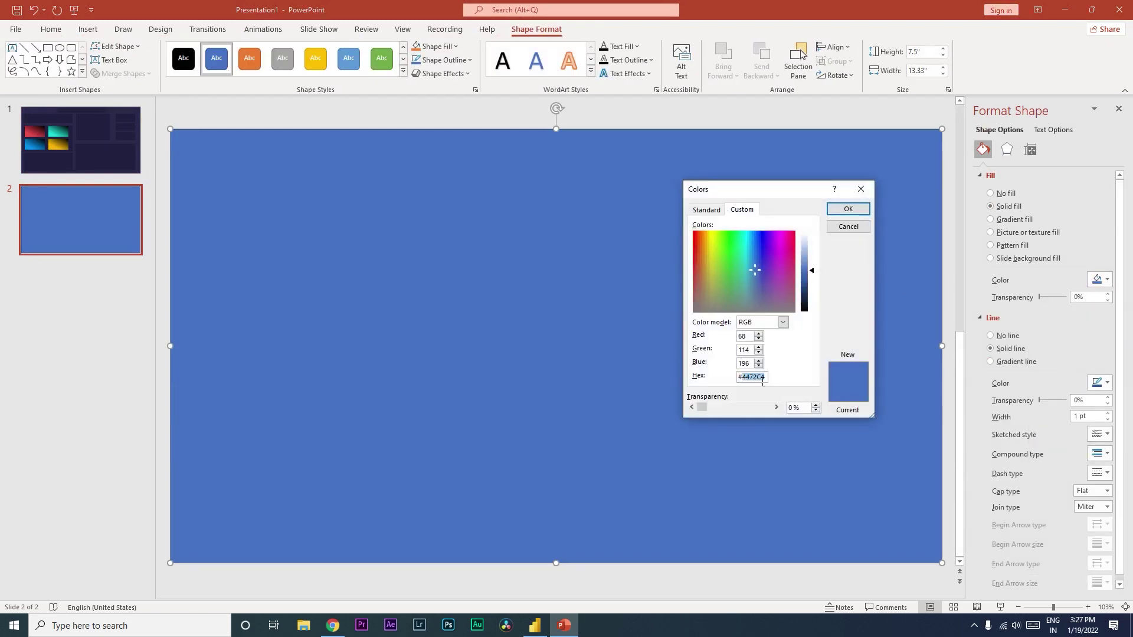
text(2B294B)
click(848, 209)
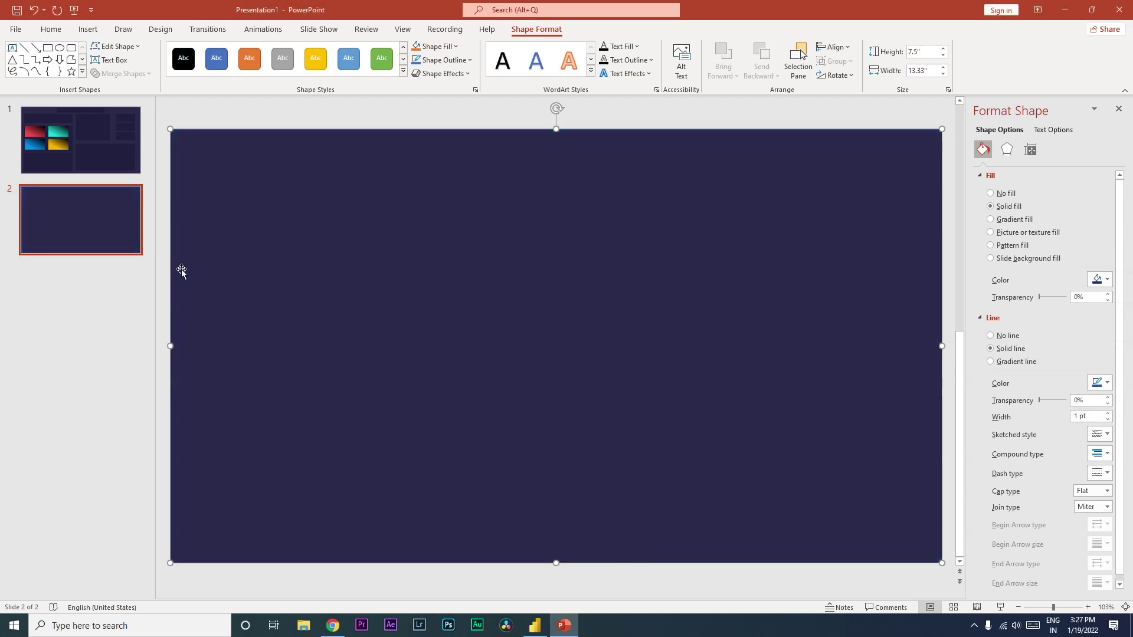
click(161, 265)
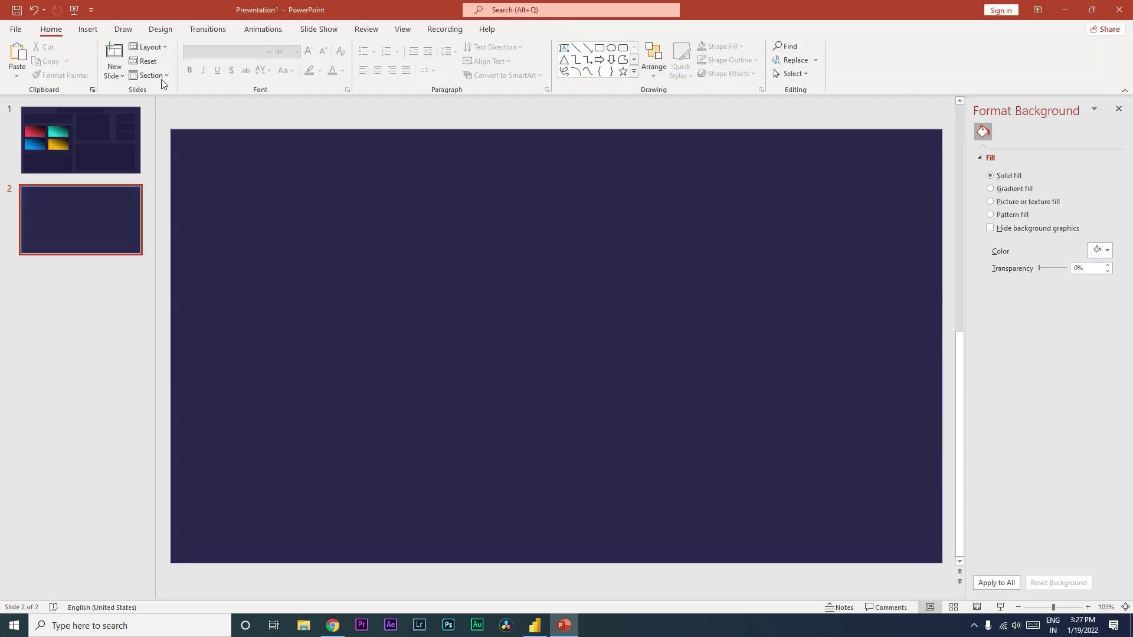
Step: Draw a small dark indigo rectangle near slide 2's top-left corner
click(87, 29)
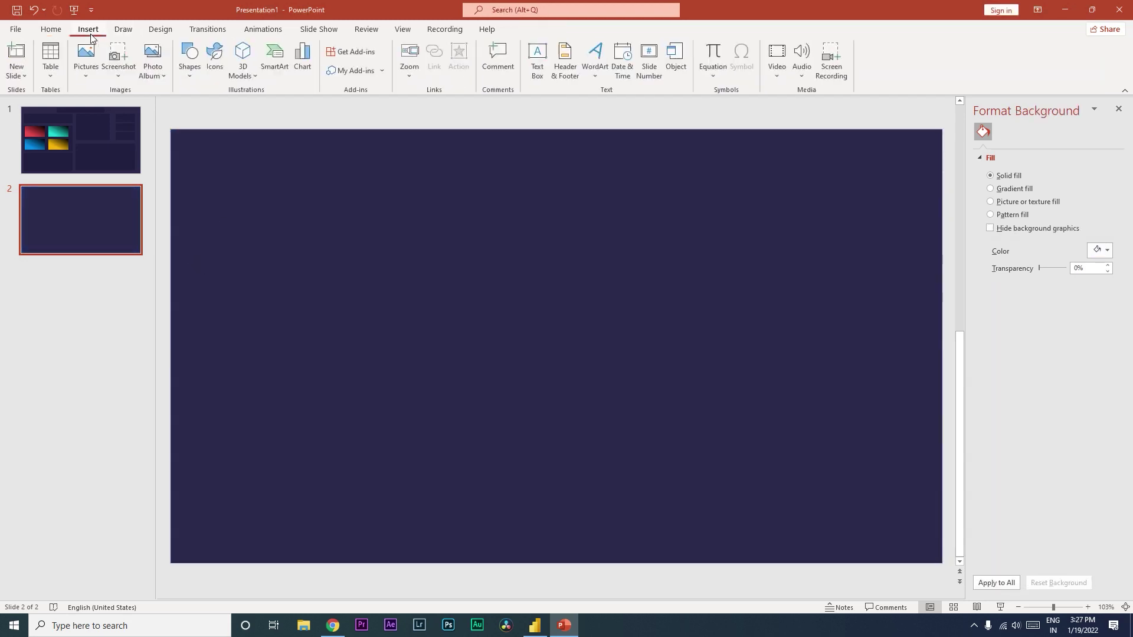
click(191, 75)
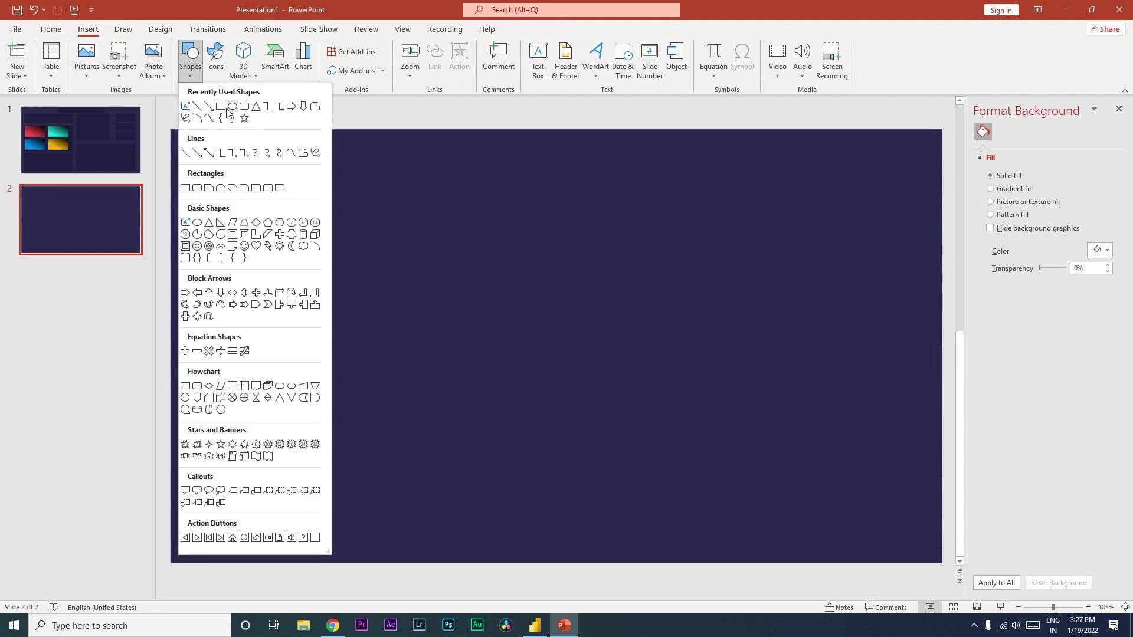
click(230, 108)
mouse_move(235, 199)
mouse_down()
mouse_move(427, 231)
mouse_move(420, 267)
mouse_up()
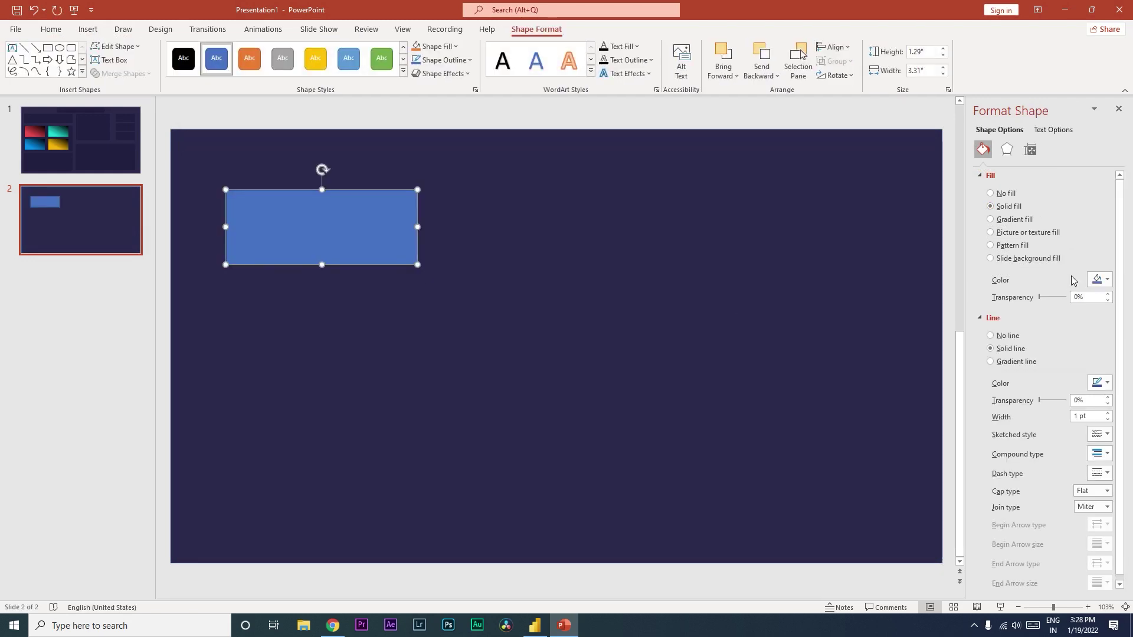
click(1107, 280)
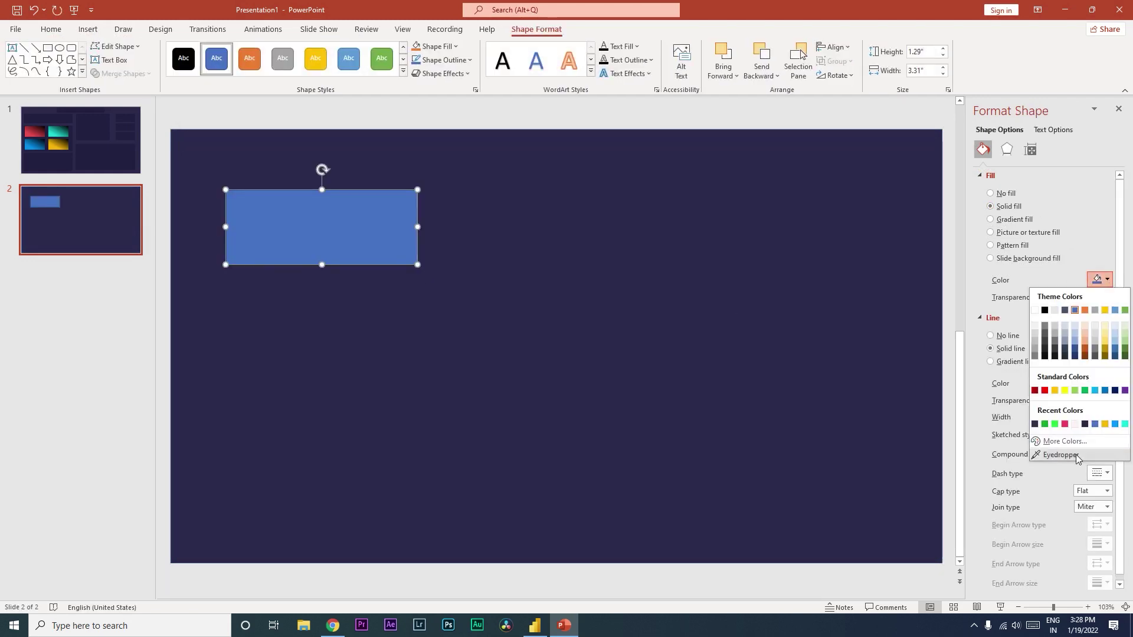
click(1085, 424)
Step: Remove the outlines from both the full-slide and small rectangles, then compare with slide 1
click(552, 300)
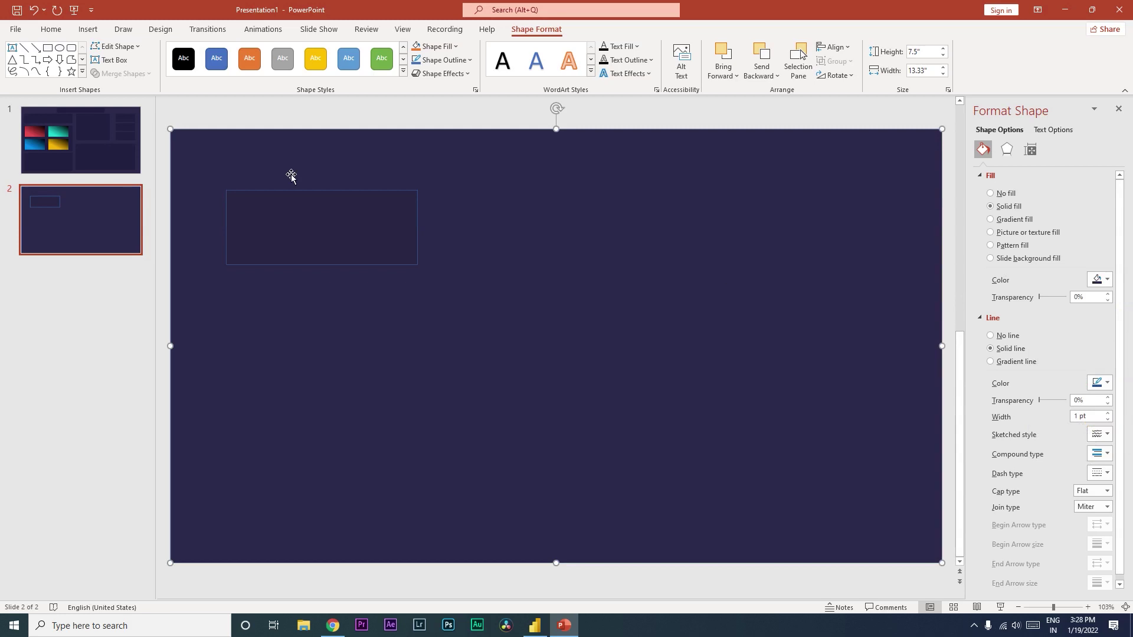
click(1004, 339)
click(365, 241)
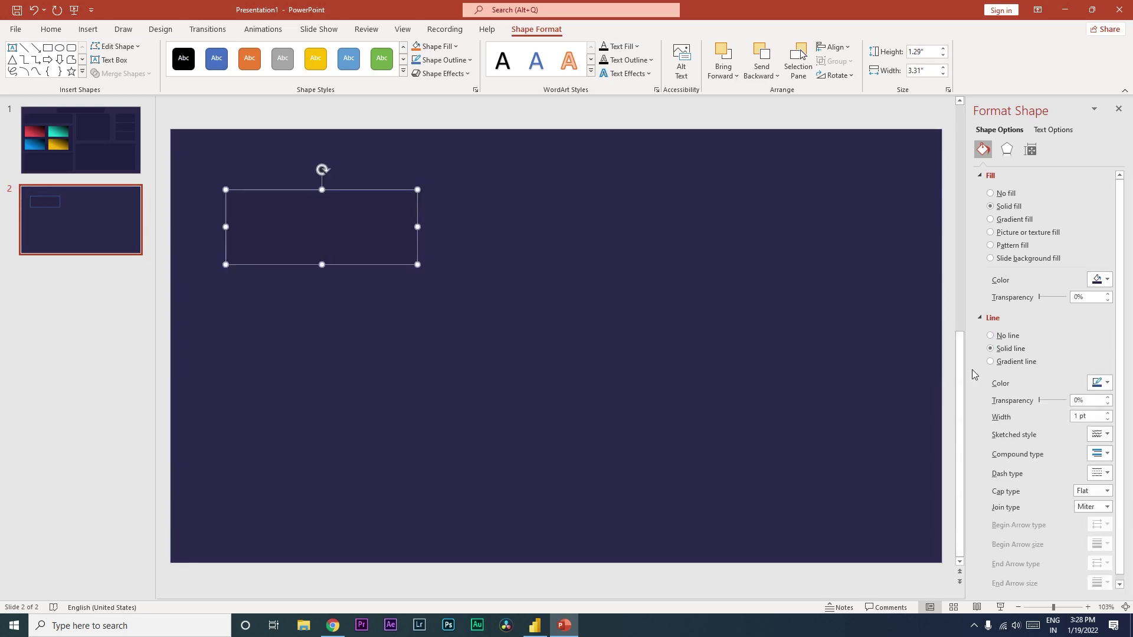
click(999, 340)
click(481, 308)
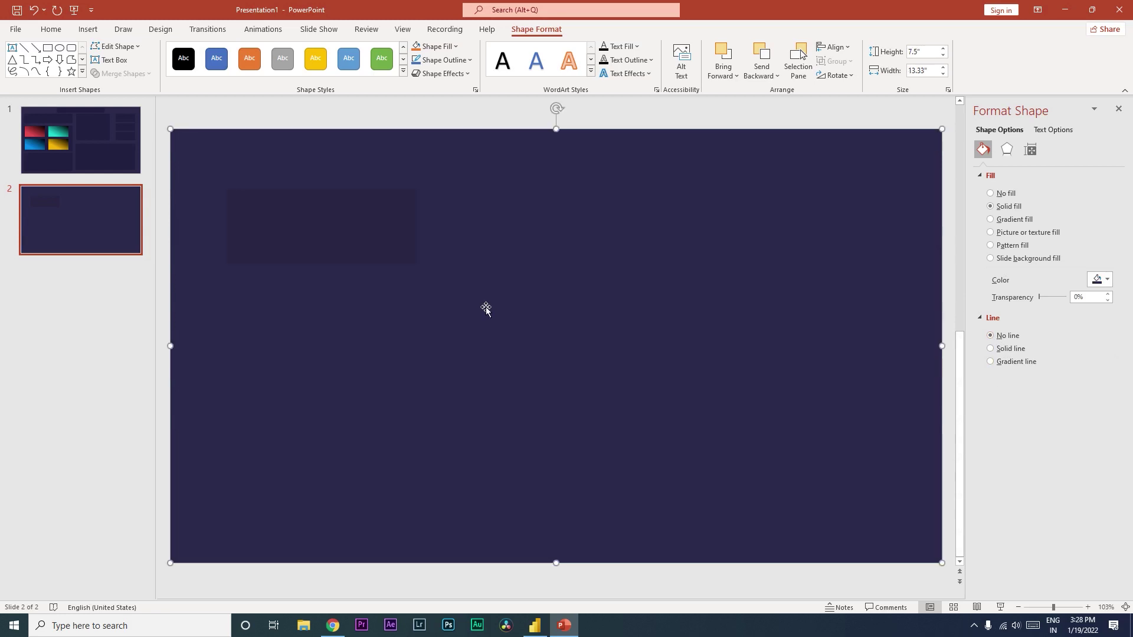
click(129, 150)
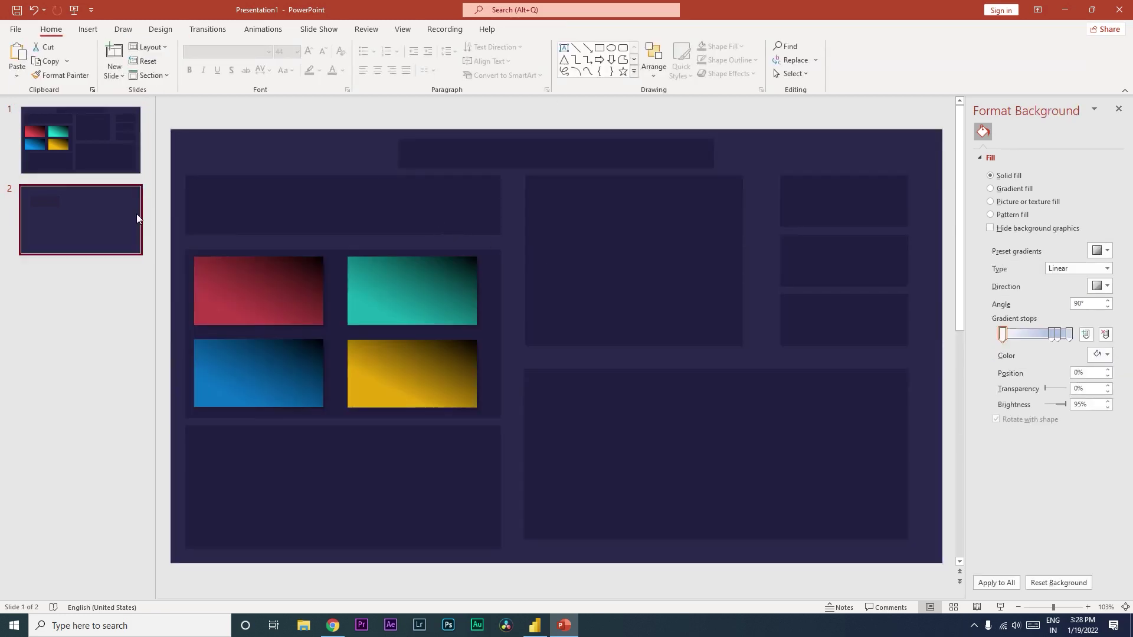
Step: Duplicate the small dark rectangle and stretch the copy into a tall left panel
click(135, 220)
click(379, 256)
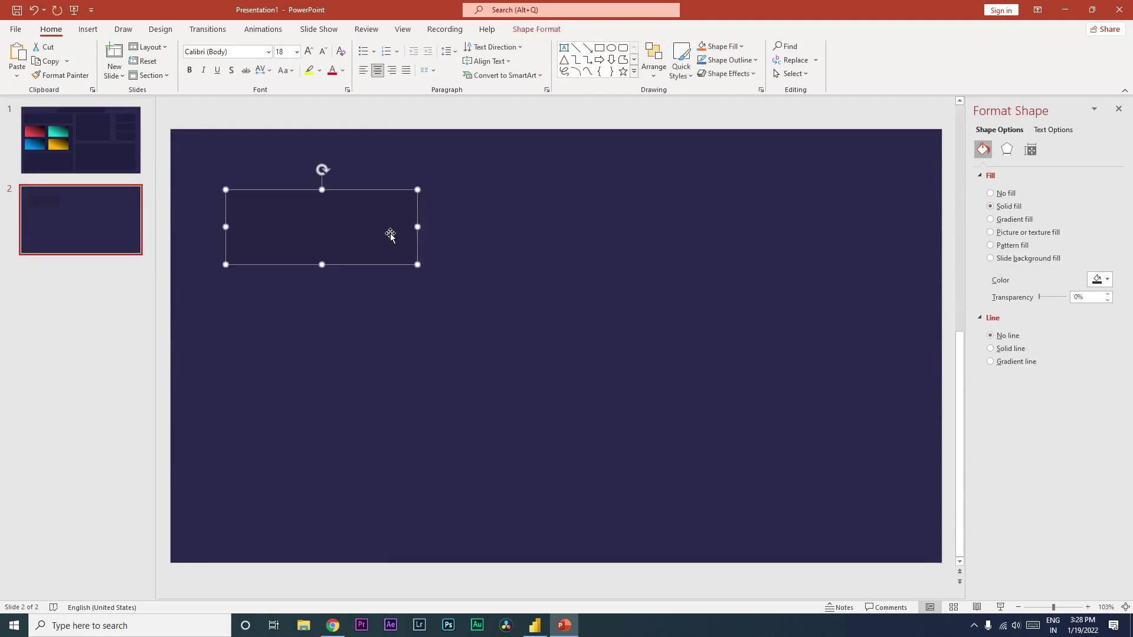
drag(374, 232, 351, 204)
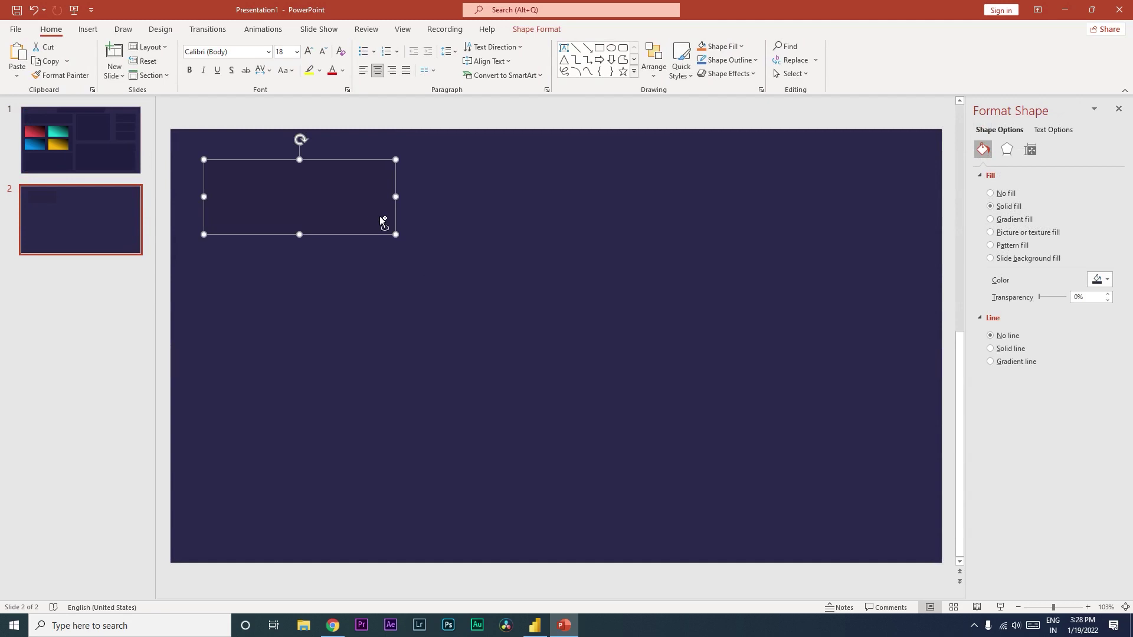
key(ctrl+c)
key(ctrl+v)
drag(358, 202, 348, 290)
drag(299, 329, 318, 479)
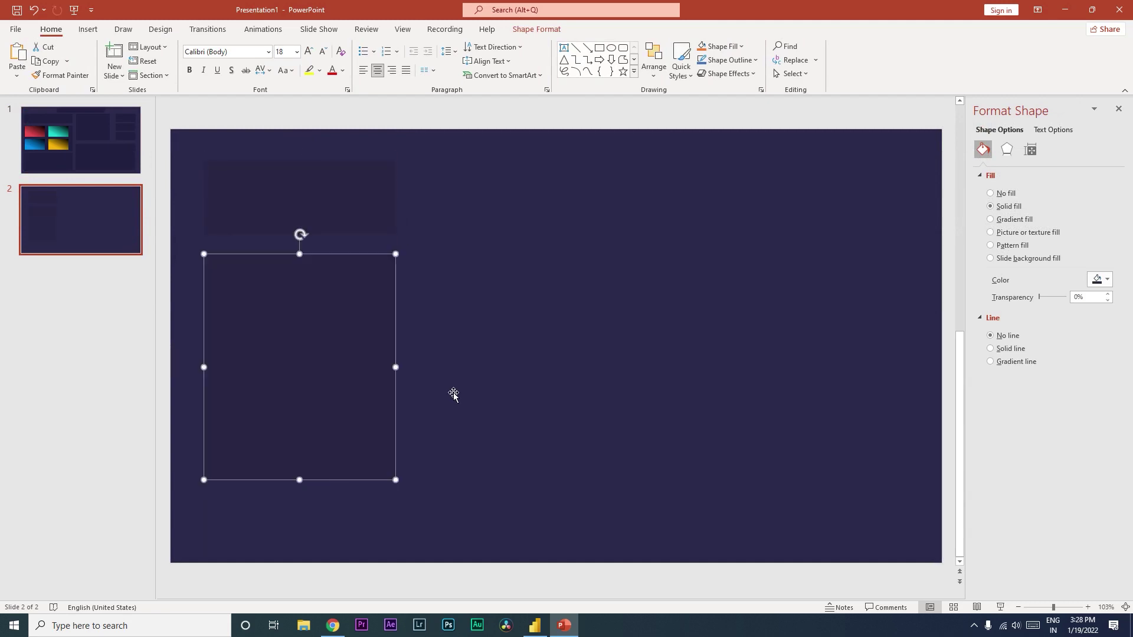
Step: Add another copy as a header bar and reposition the two left panels
click(444, 379)
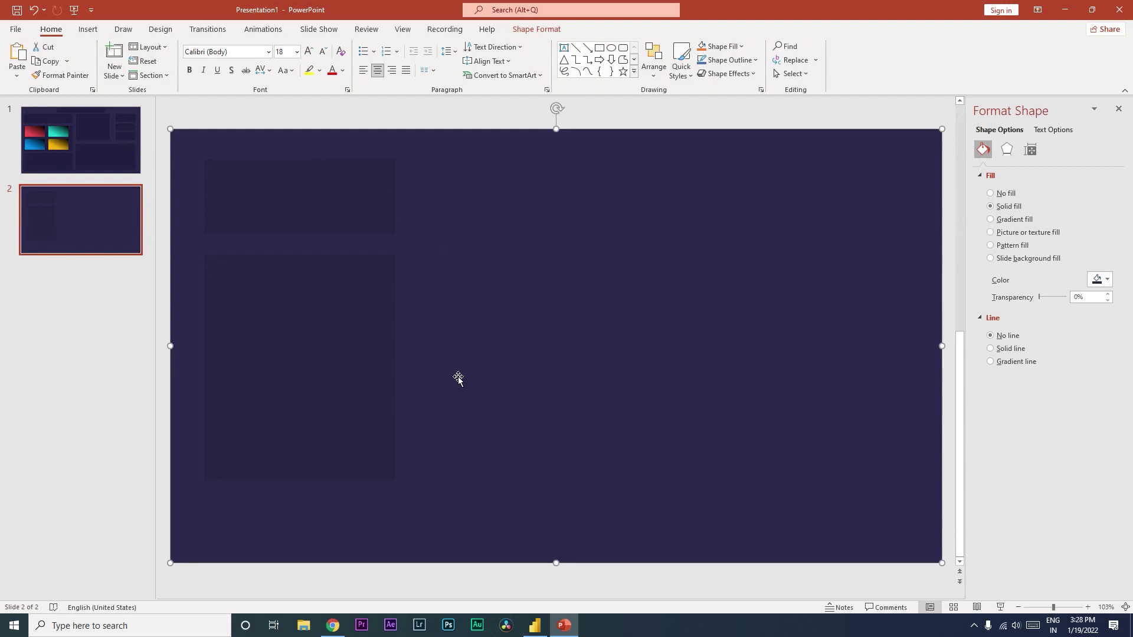
click(337, 207)
key(ctrl+c)
key(ctrl+v)
drag(348, 219, 549, 187)
drag(313, 319, 314, 372)
drag(315, 197, 317, 231)
drag(559, 154, 311, 172)
click(524, 159)
drag(445, 157, 444, 163)
Step: Move the lower panel to the right and enlarge it into a wide right-hand panel
click(593, 250)
drag(339, 240, 321, 235)
drag(306, 352, 507, 260)
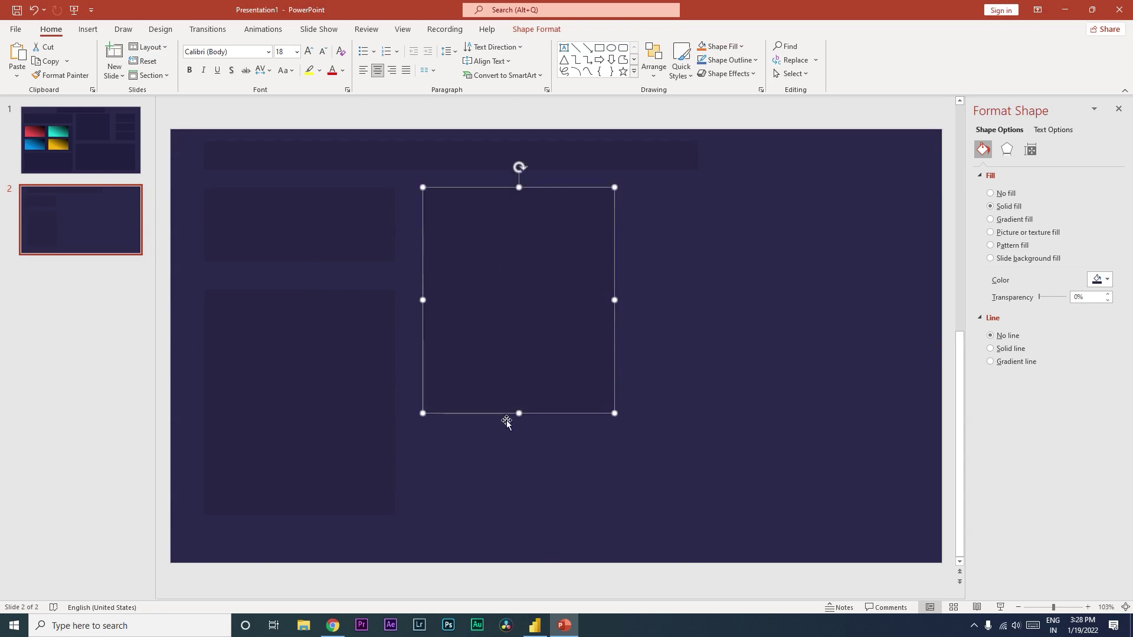
drag(530, 425, 529, 524)
drag(618, 352, 913, 358)
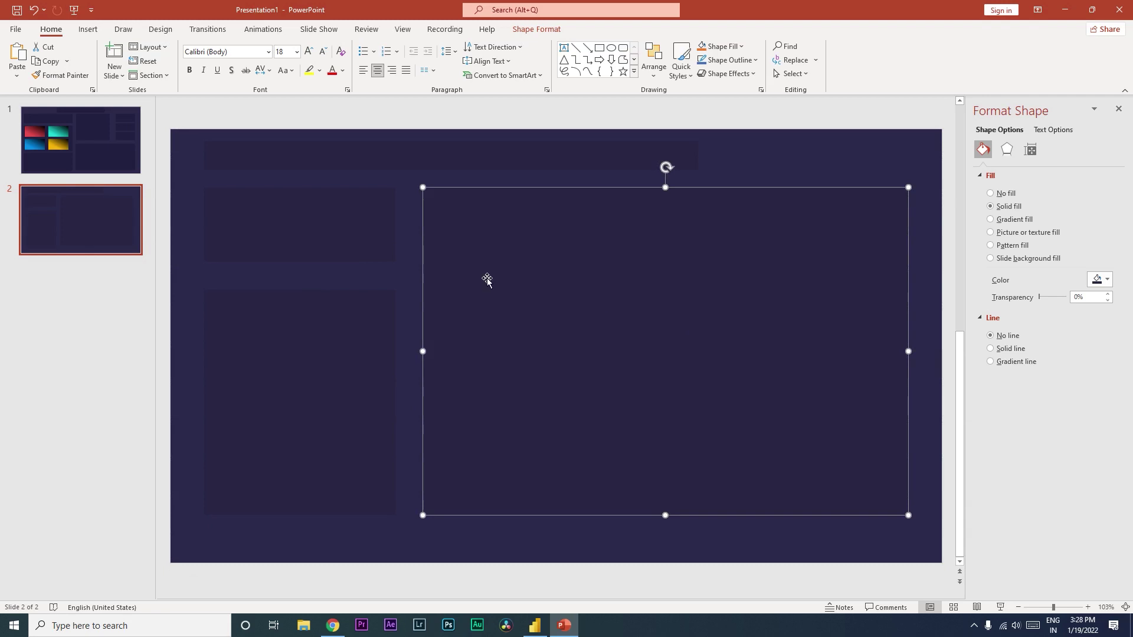
click(419, 263)
Step: Discard an extra pasted panel copy, select the small top-left panel and view slide 1
click(374, 250)
key(ctrl+c)
key(ctrl+v)
key(Delete)
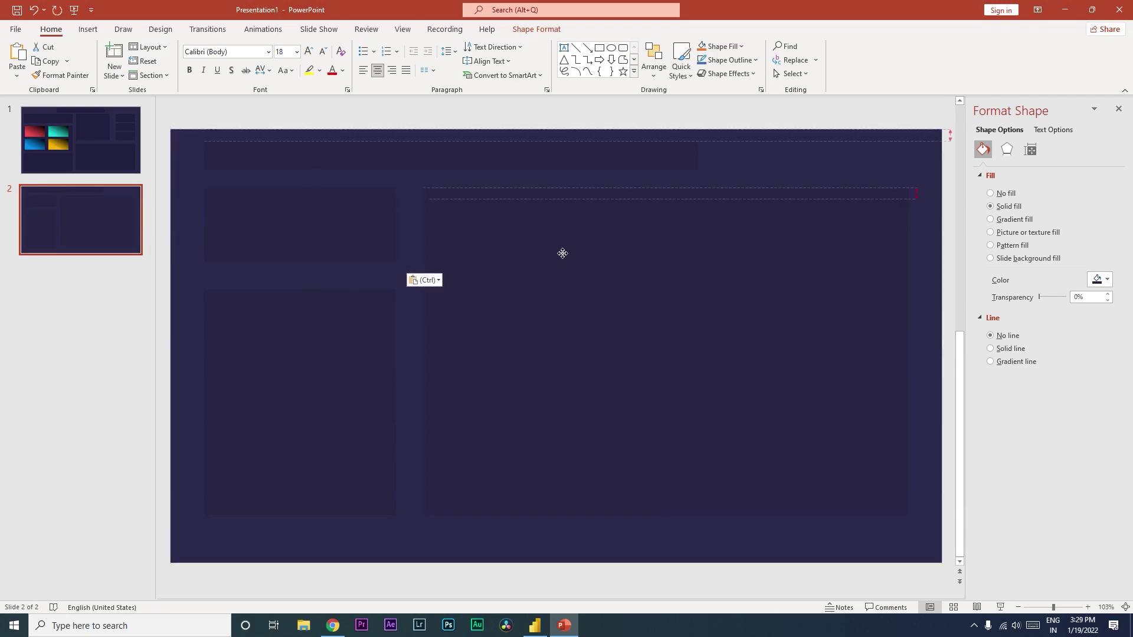
click(358, 225)
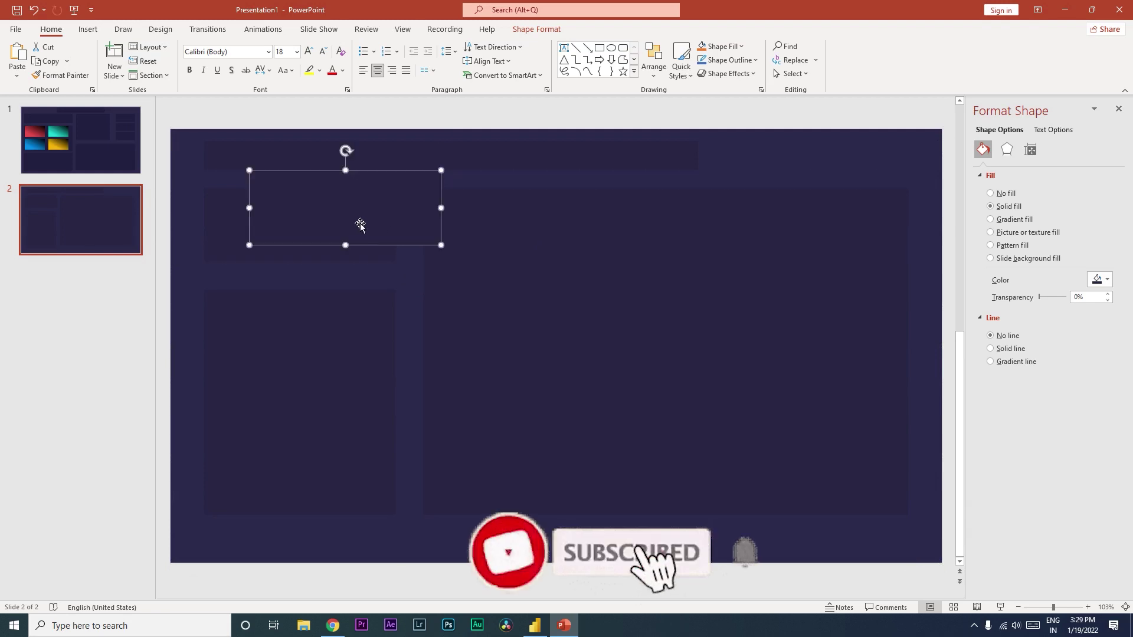
click(90, 152)
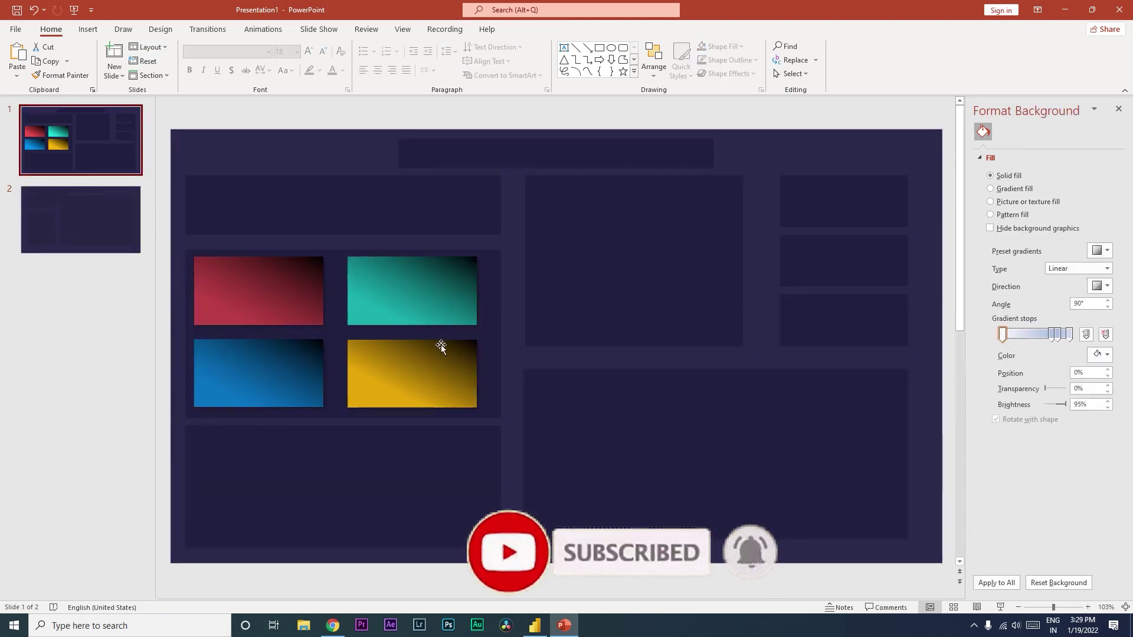
Step: Give slide 2's small top-left panel a gradient fill with a pinkish red first stop
click(112, 213)
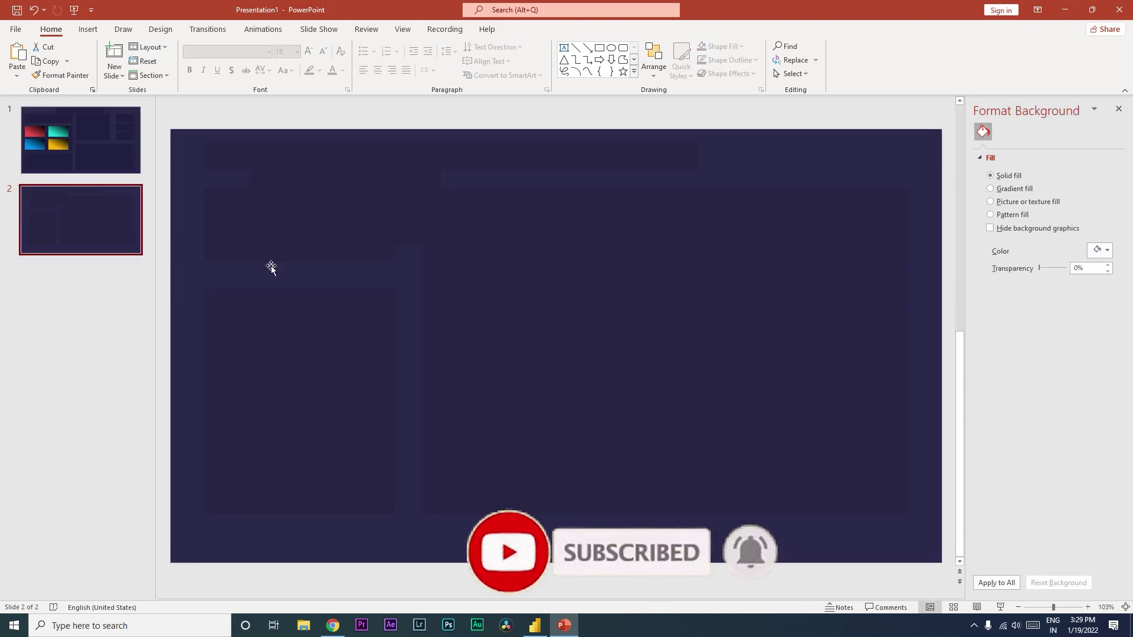
click(320, 189)
click(1006, 221)
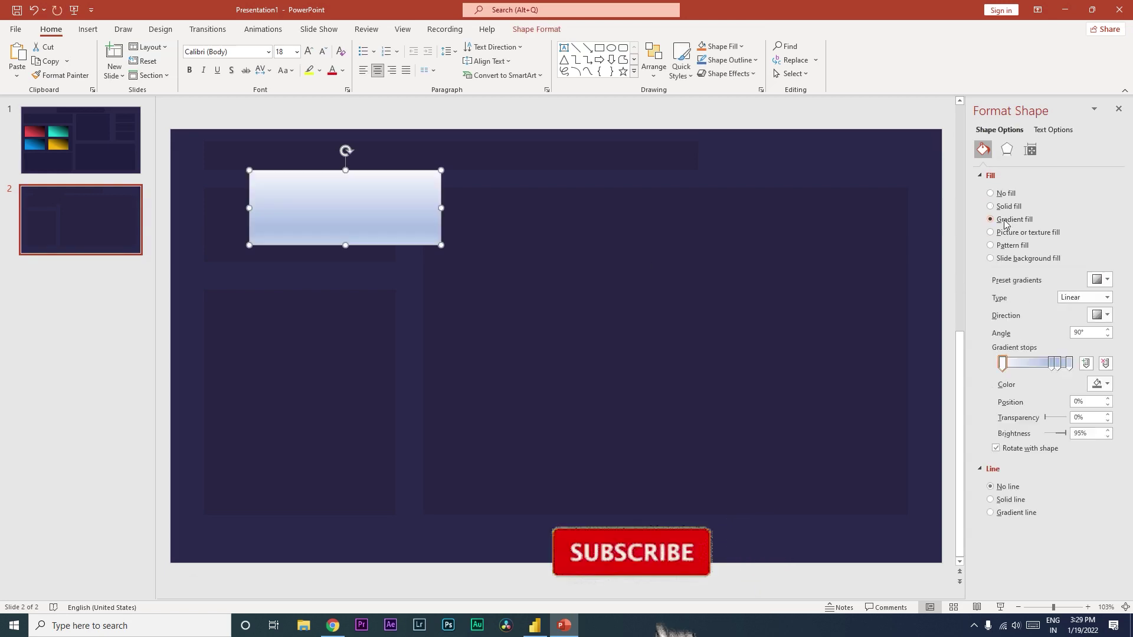
click(1003, 372)
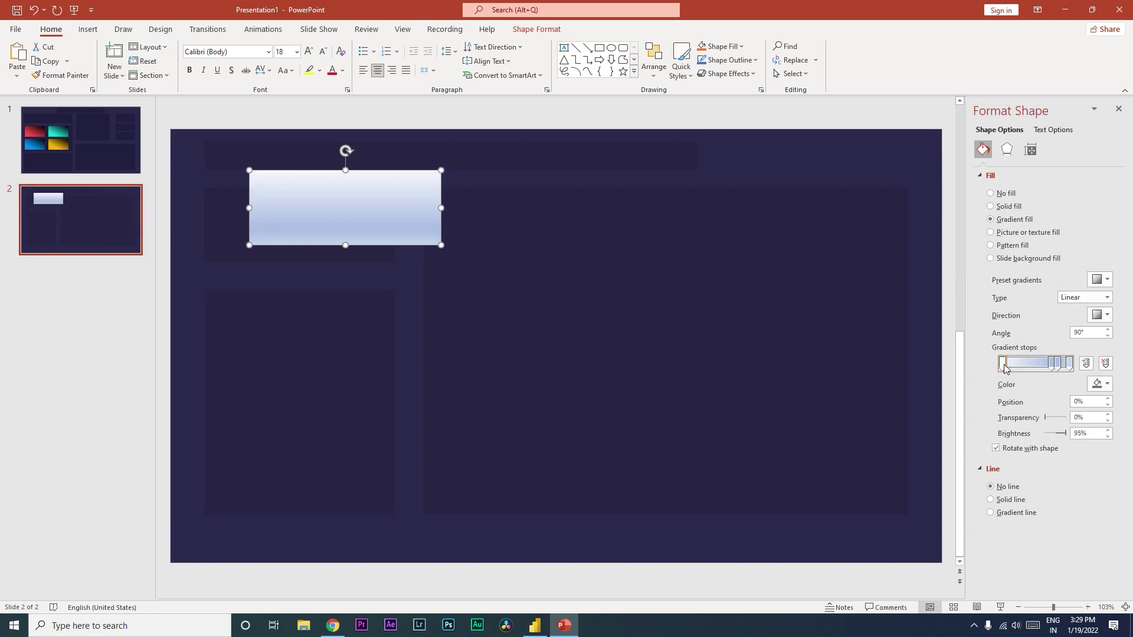
click(1108, 385)
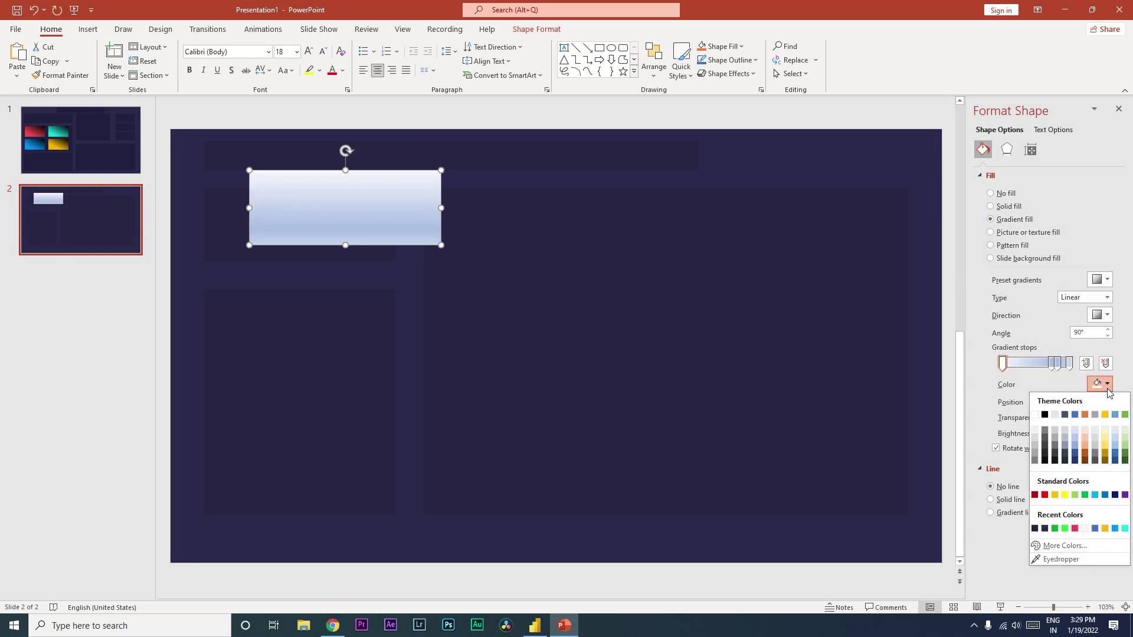
click(1075, 529)
Step: Make the 74% gradient stop red and the 83% and last stops black
click(1052, 368)
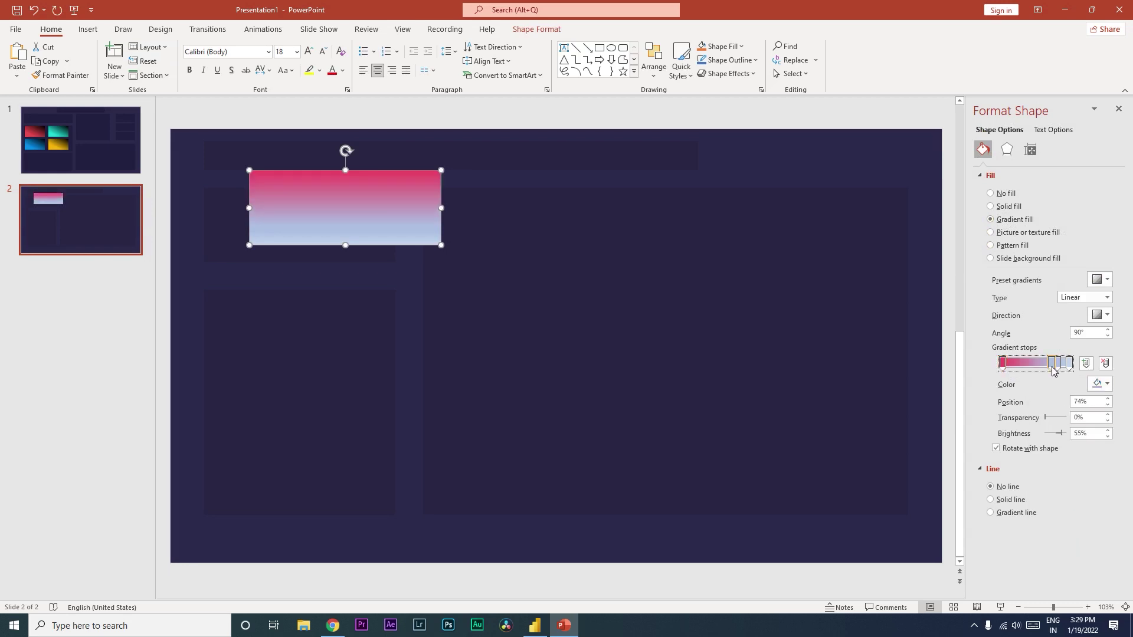
click(1106, 385)
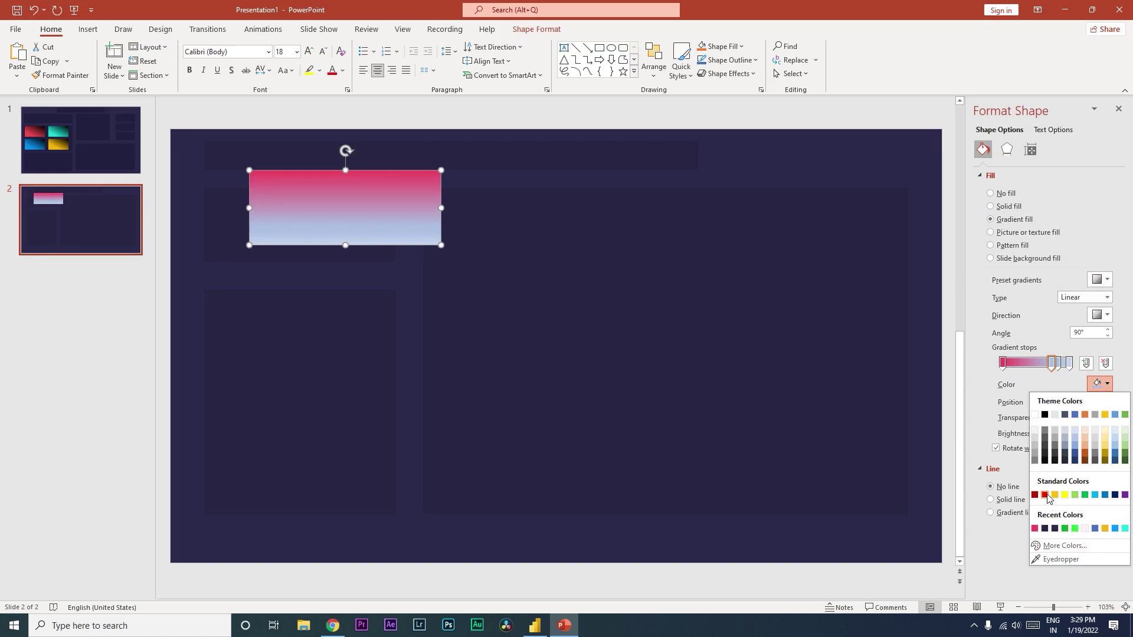
click(1056, 528)
click(1060, 365)
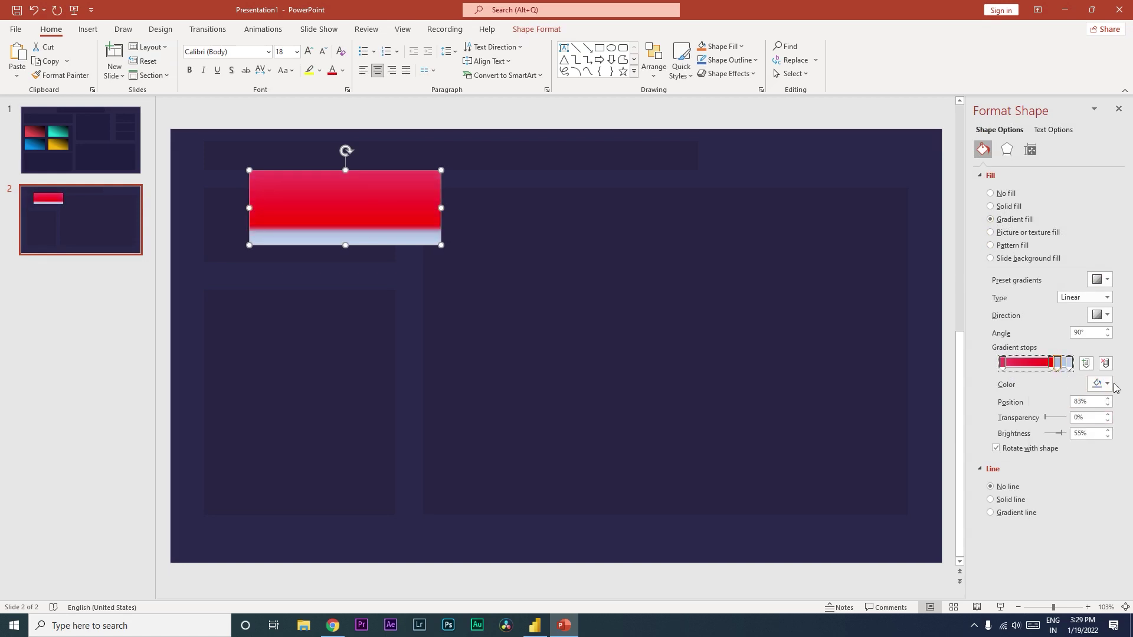
click(1108, 385)
click(1044, 416)
click(1069, 364)
click(1107, 384)
click(1045, 415)
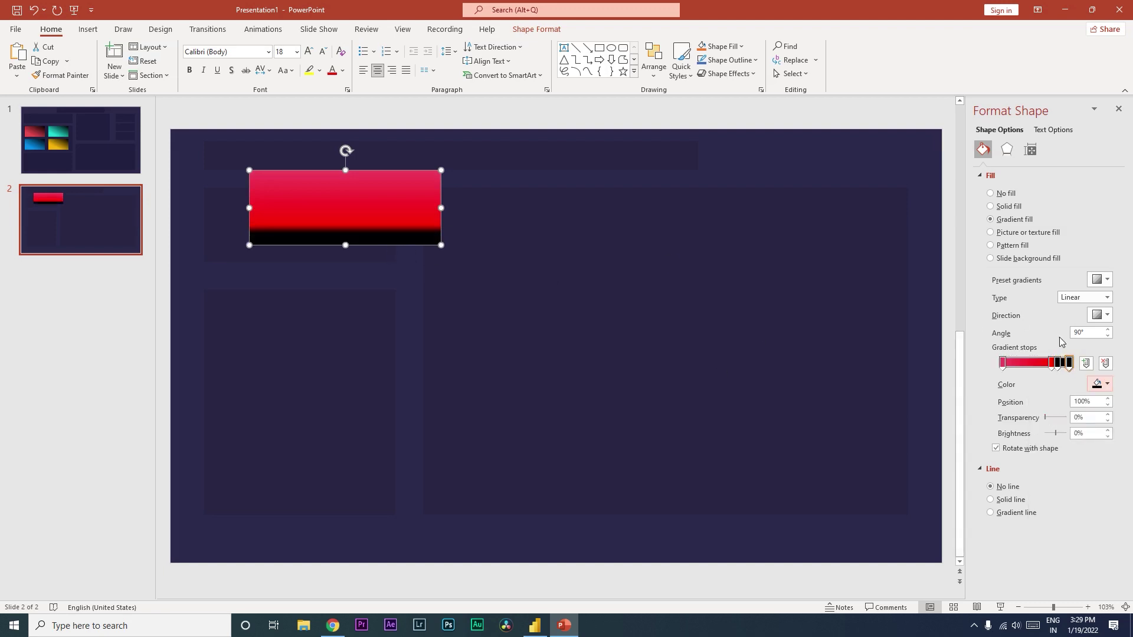
Step: Rebalance the gradient stops, try Radial, Rectangular and Path types, and return to Linear
mouse_move(1051, 366)
mouse_down()
mouse_move(1023, 366)
mouse_move(1065, 366)
mouse_up()
drag(1036, 366, 1024, 366)
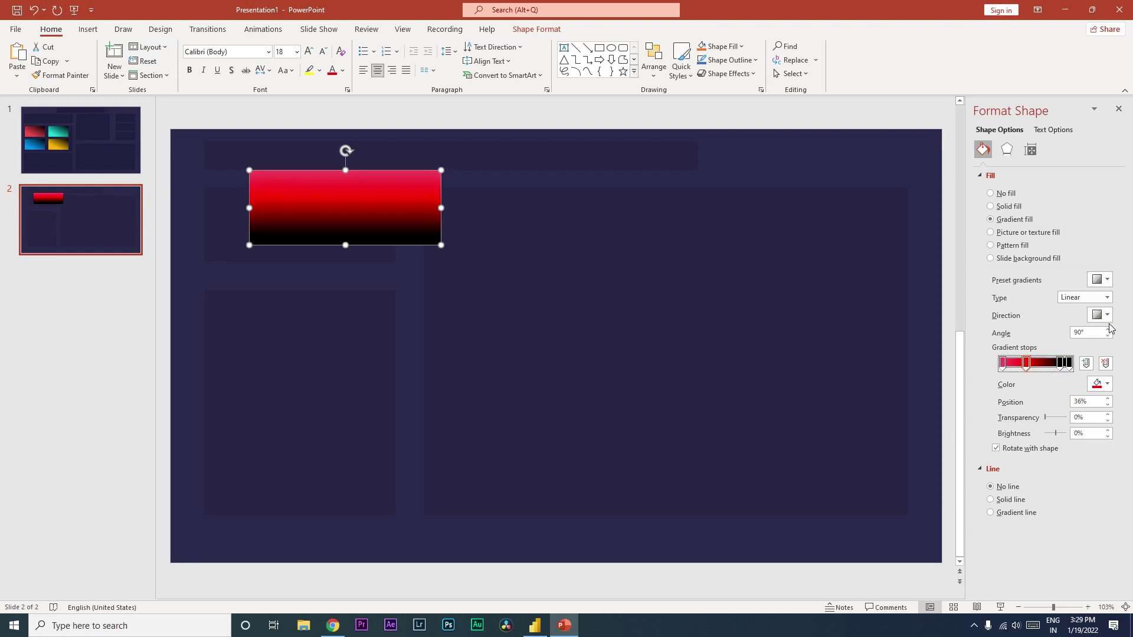
click(1107, 298)
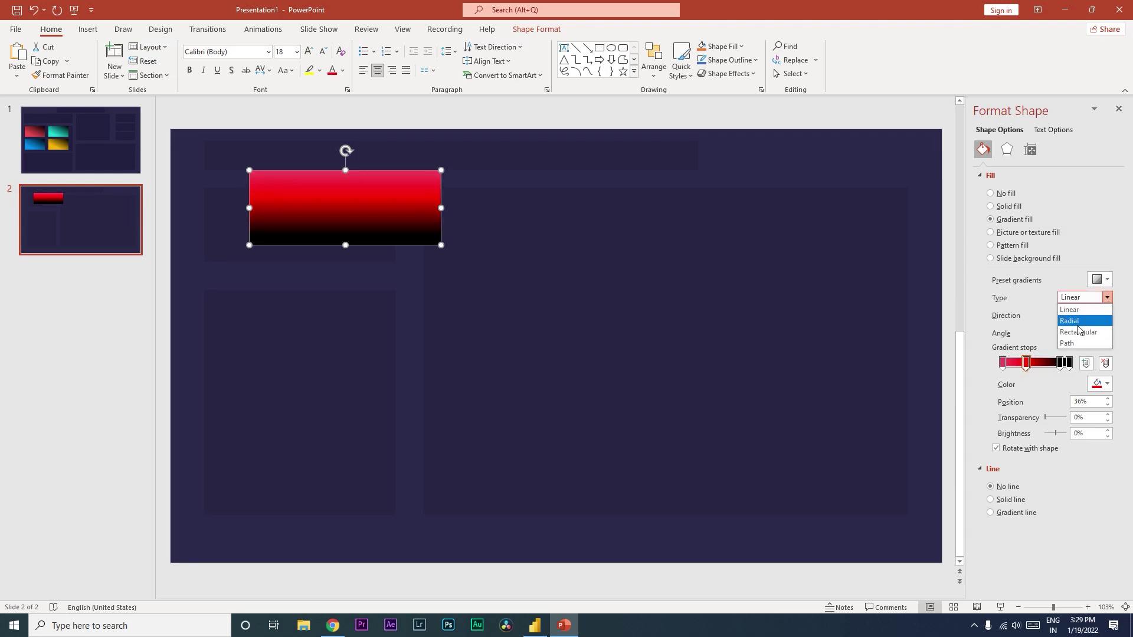
click(1098, 322)
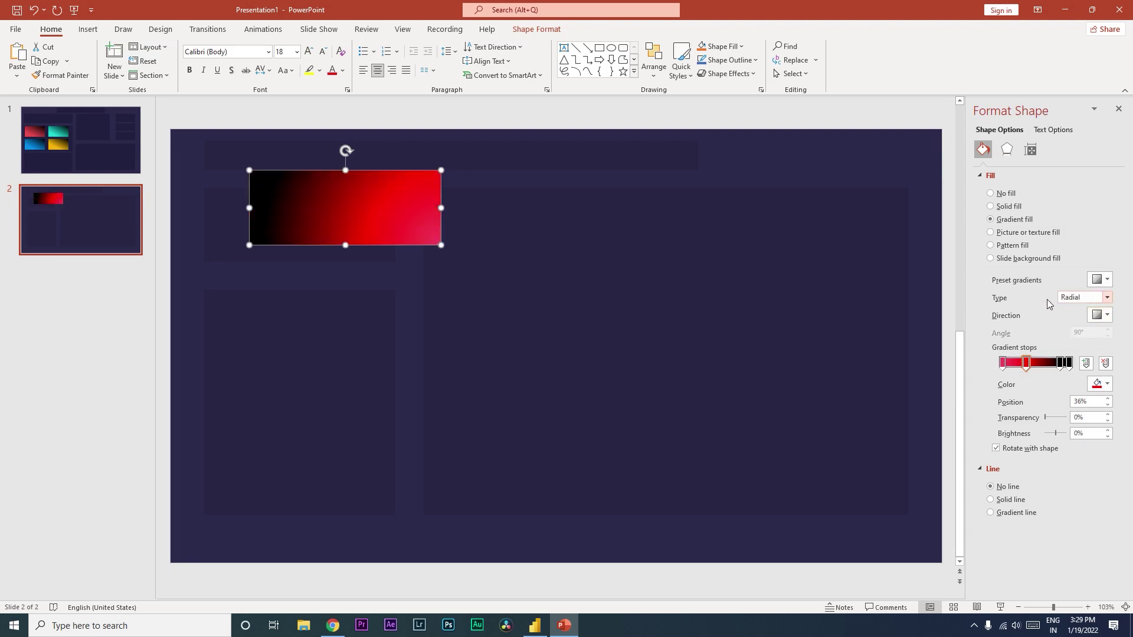
click(1084, 297)
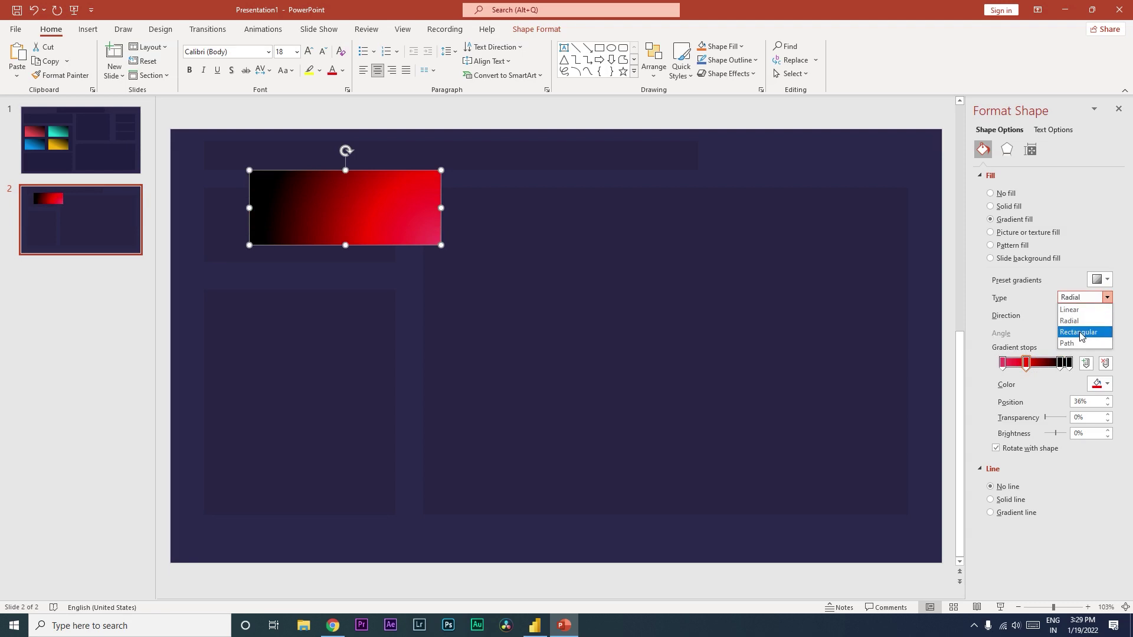
click(1084, 333)
click(1077, 300)
click(1071, 344)
click(1083, 298)
click(1078, 322)
click(1080, 300)
click(1077, 317)
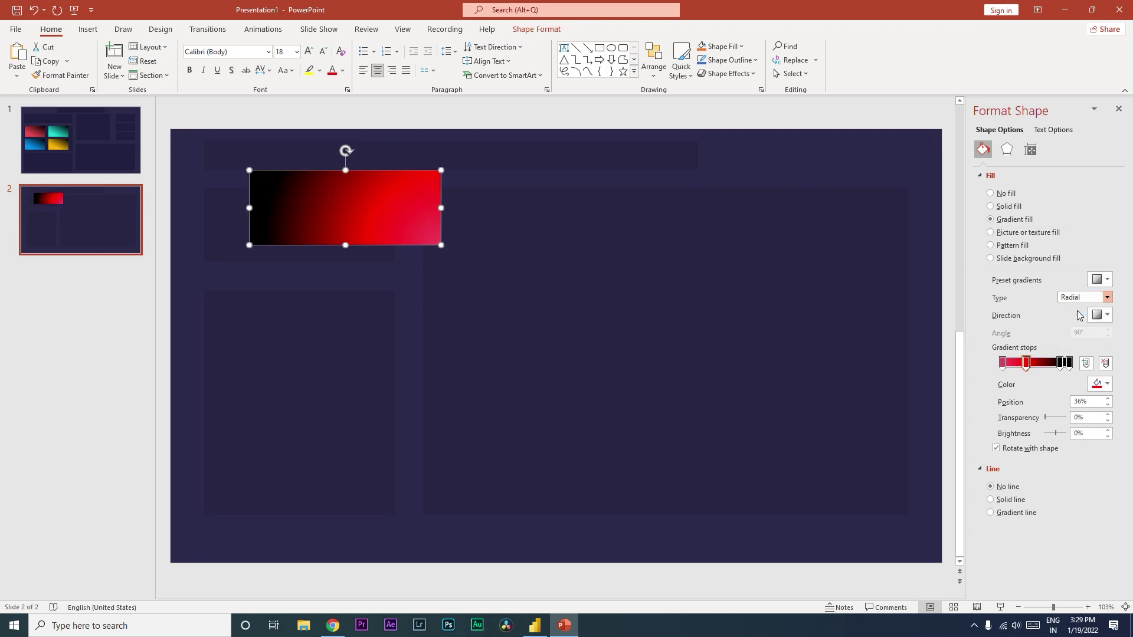
Step: Set the gradient direction diagonally at -45°, red top-left to black bottom-right
click(1107, 317)
click(1039, 363)
click(1066, 365)
click(1107, 316)
click(1039, 337)
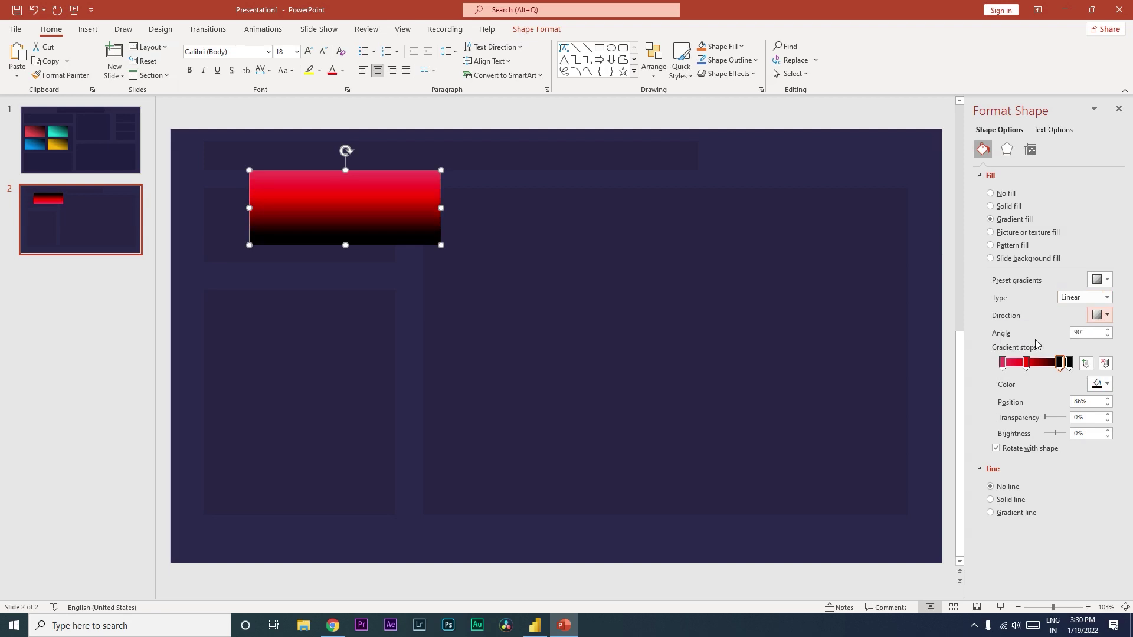
click(1112, 317)
click(1017, 336)
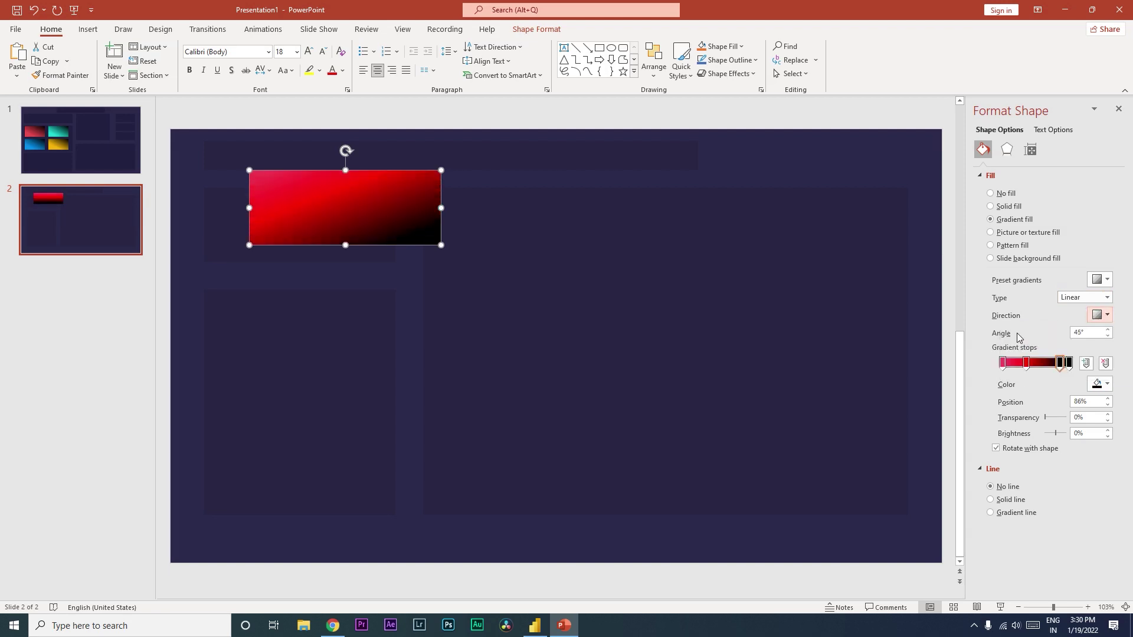
Step: Duplicate the red gradient panel and change the copy's red and pink stops to orange
drag(1031, 370, 1008, 373)
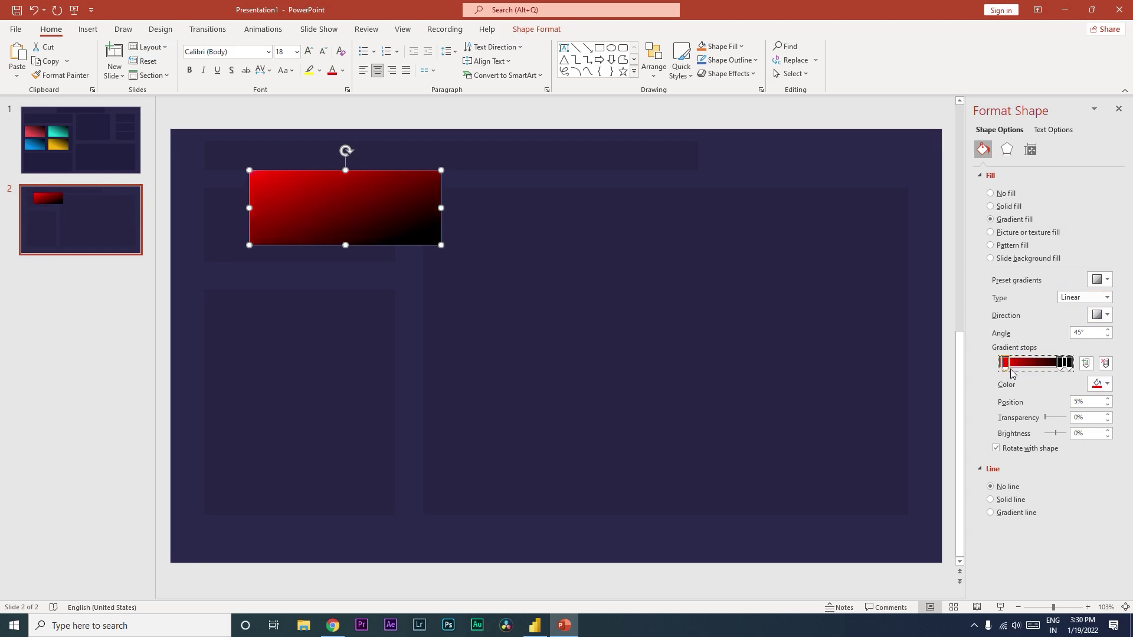
drag(384, 234, 761, 262)
key(ctrl+v)
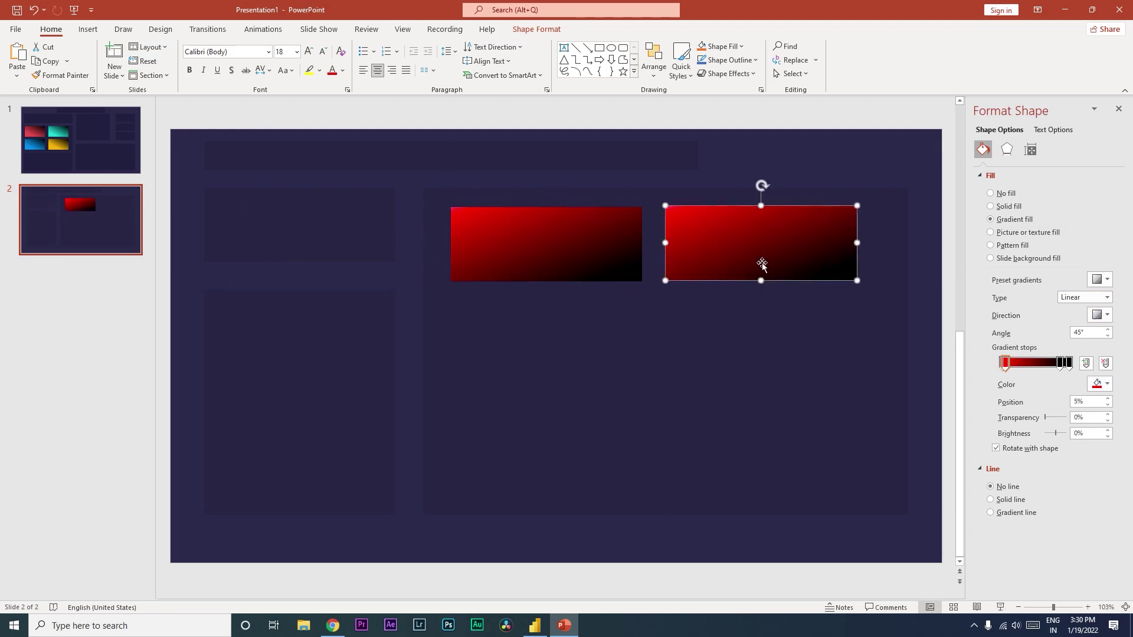
click(1100, 385)
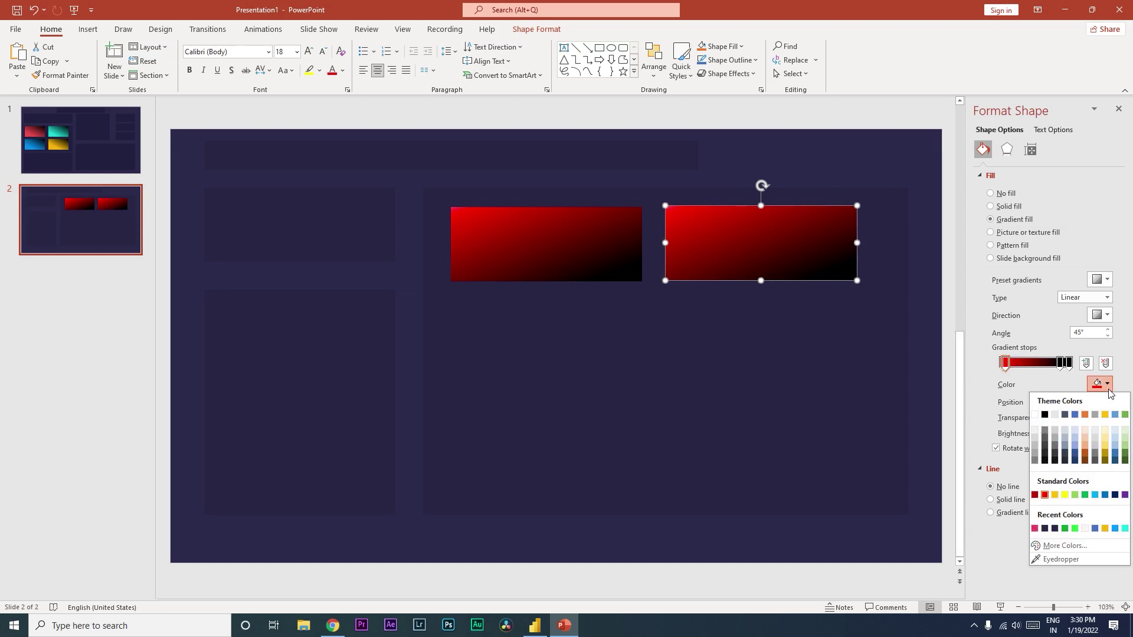
click(1084, 415)
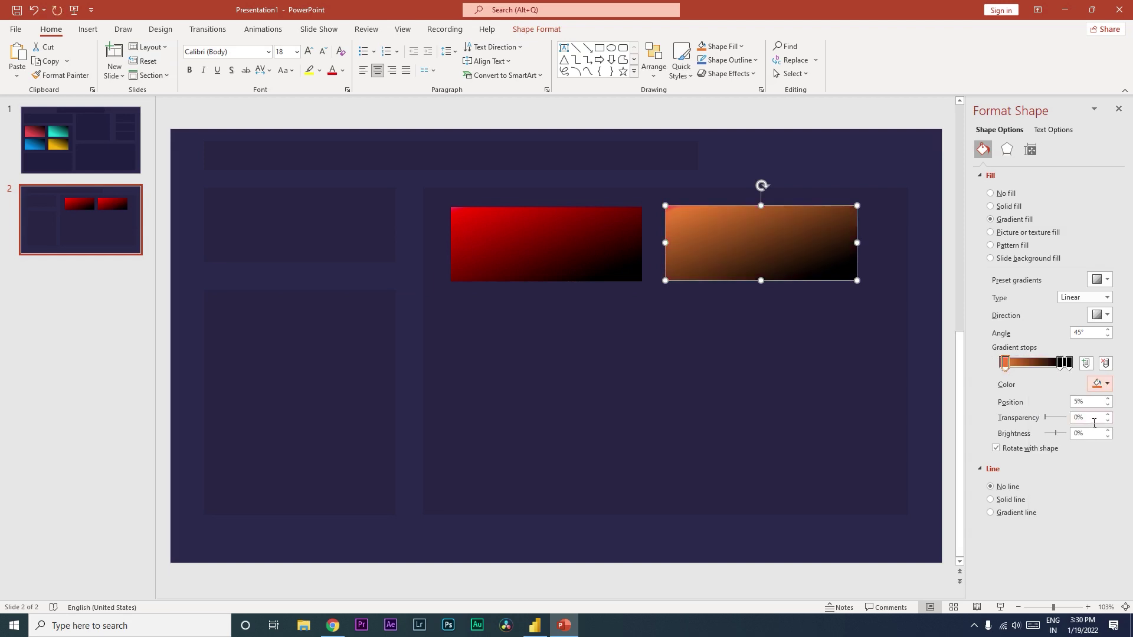
drag(1005, 363, 1017, 362)
click(1002, 362)
click(1101, 384)
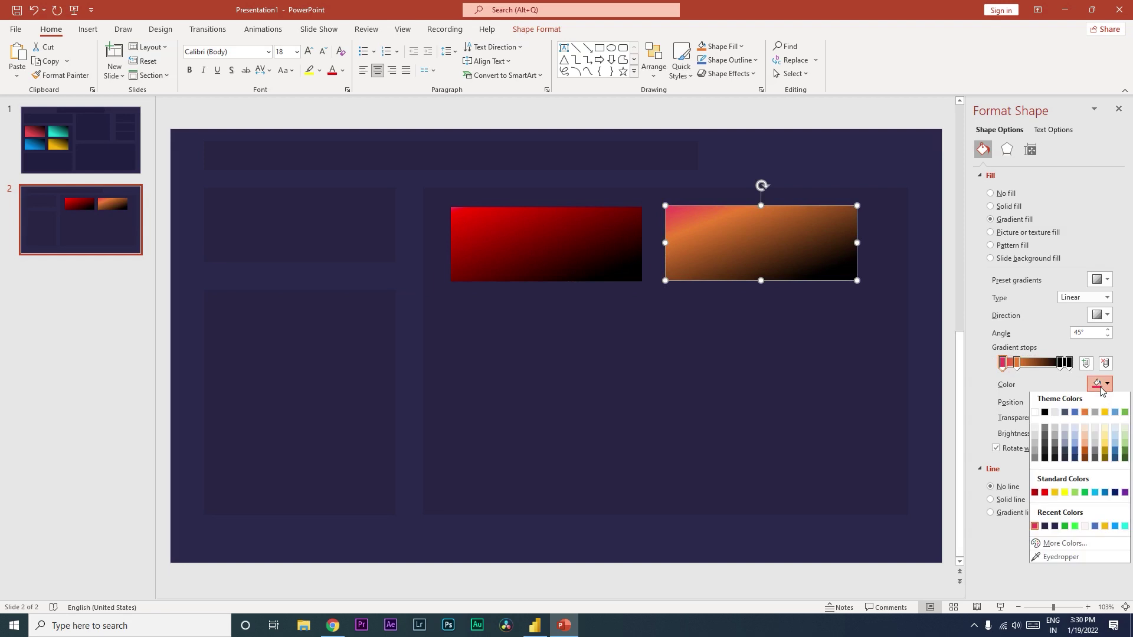
click(1089, 418)
Step: Set the orange card's gradient direction diagonally at 135°, fading to black bottom-left
click(866, 299)
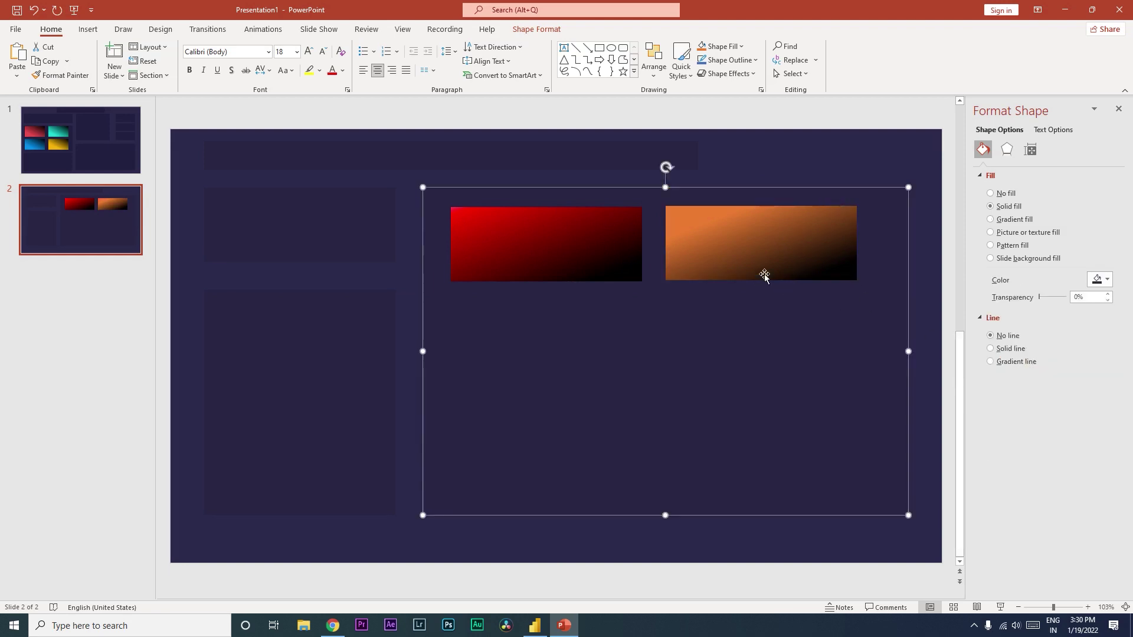
click(720, 245)
click(1103, 316)
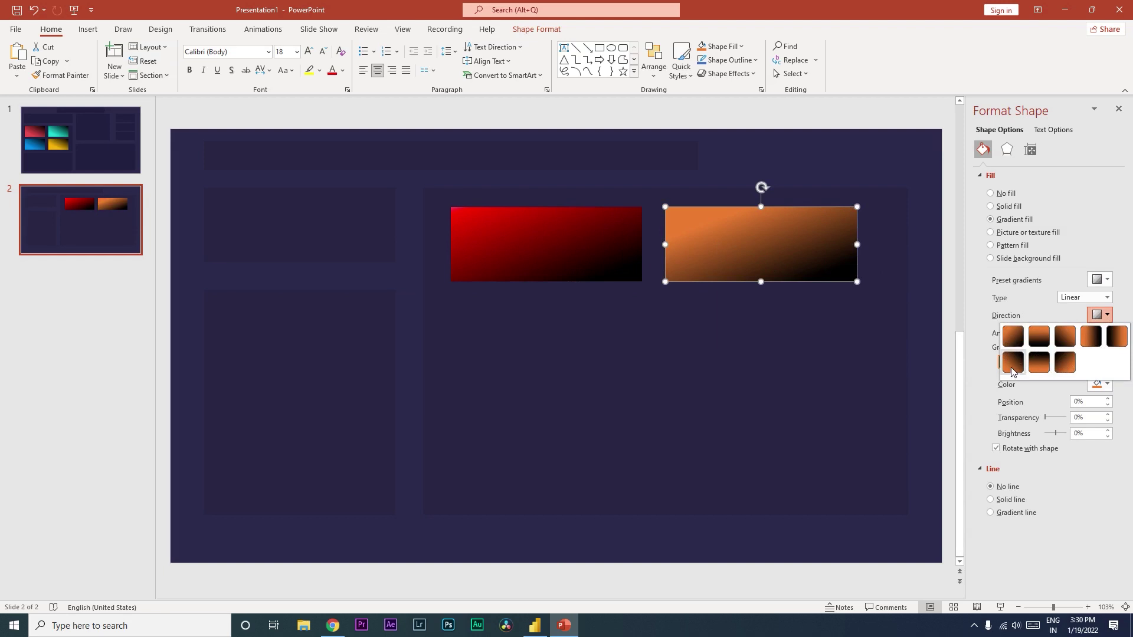
click(1063, 341)
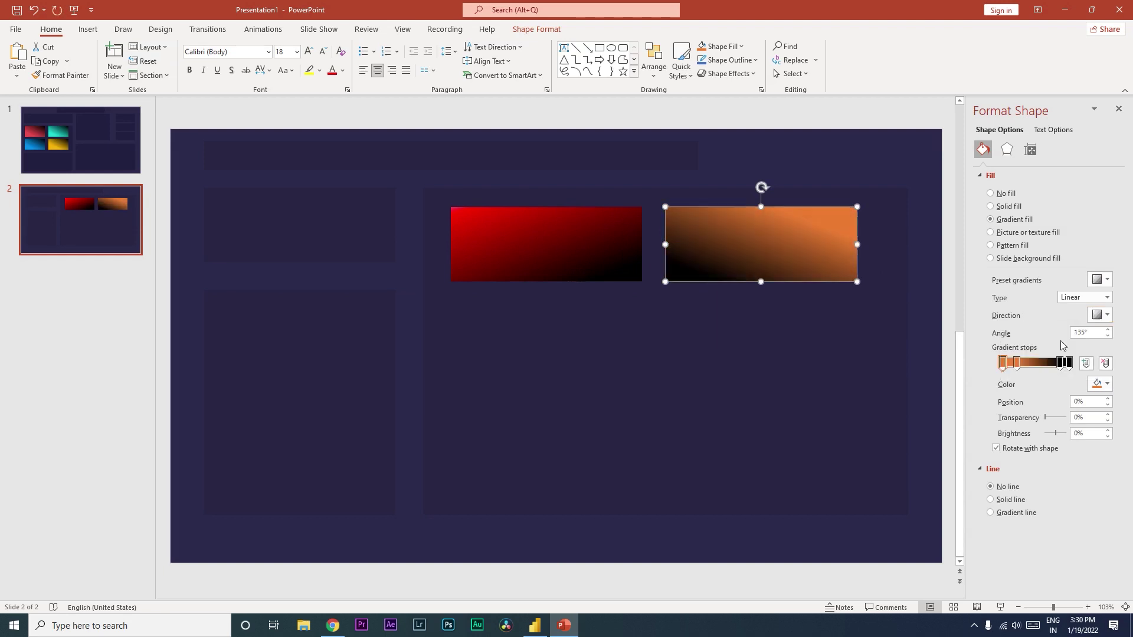
click(920, 191)
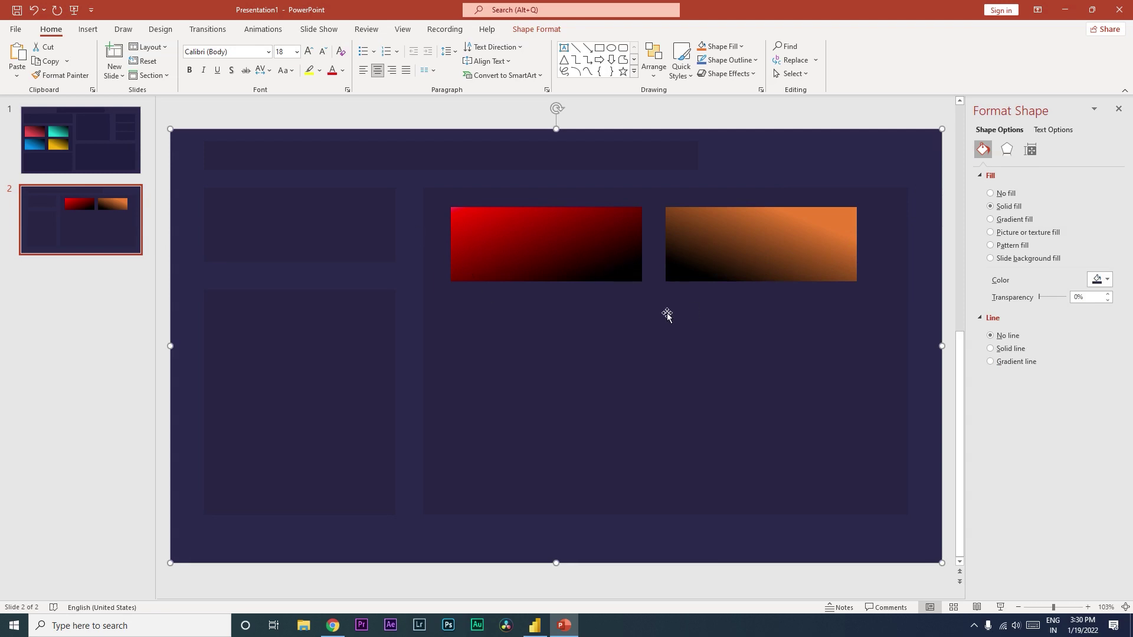
Step: Select all shapes on slide 2 and group them
click(158, 310)
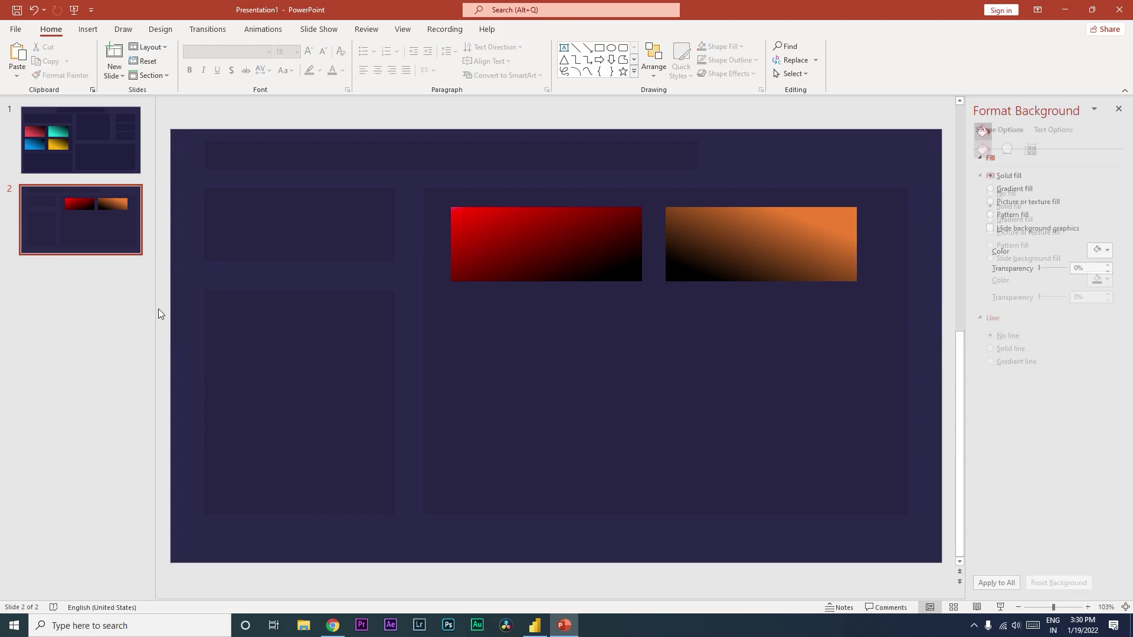
click(351, 343)
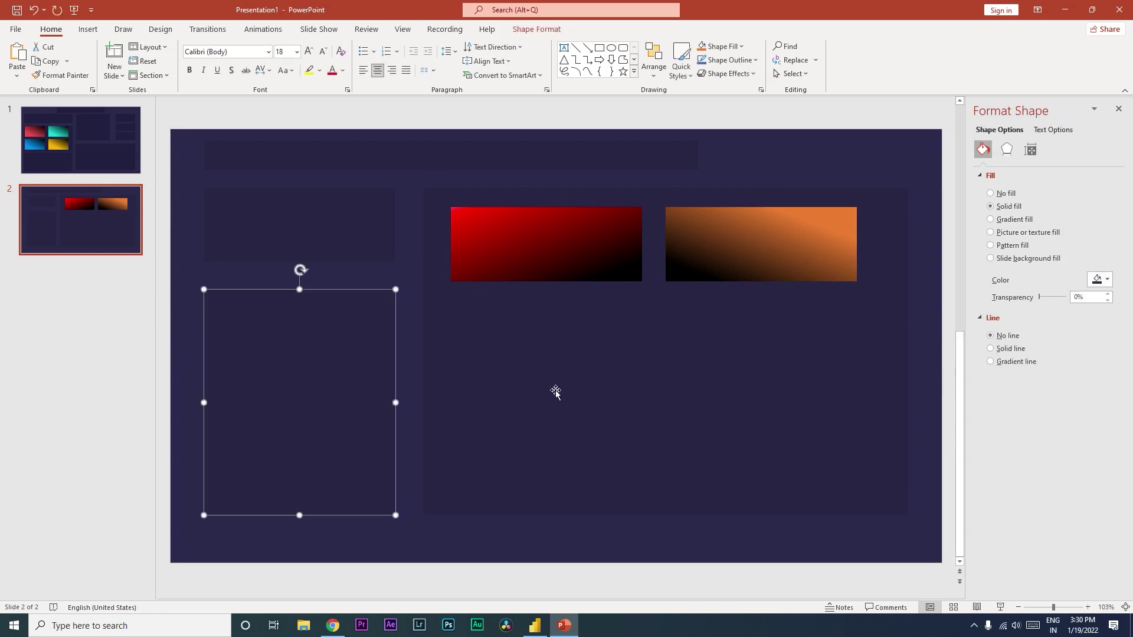
key(ctrl+a)
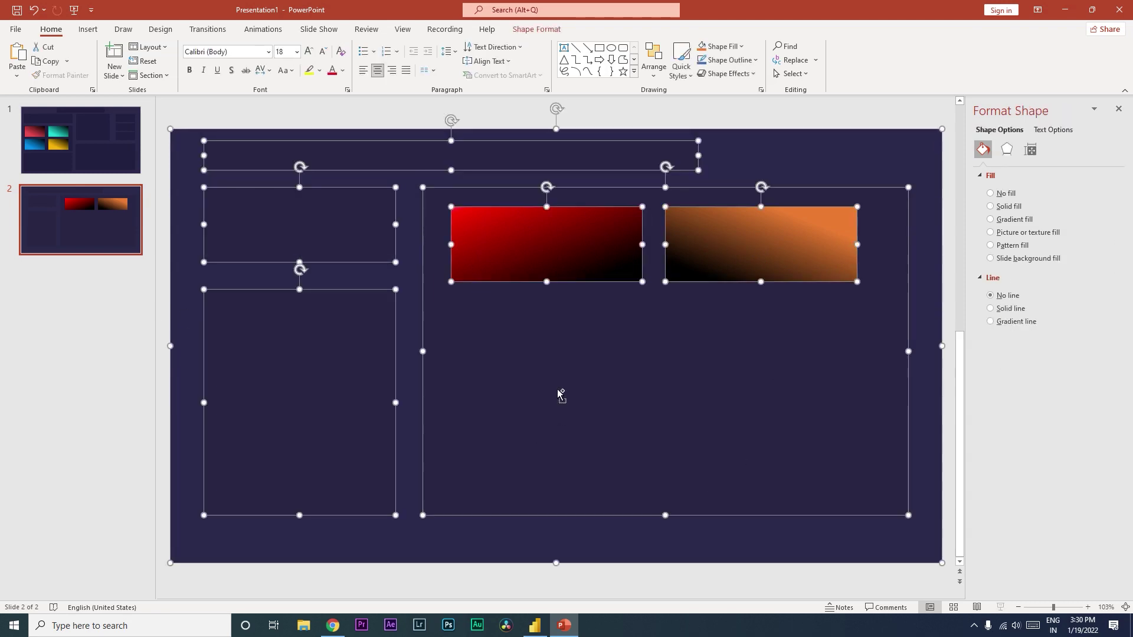
right_click(570, 322)
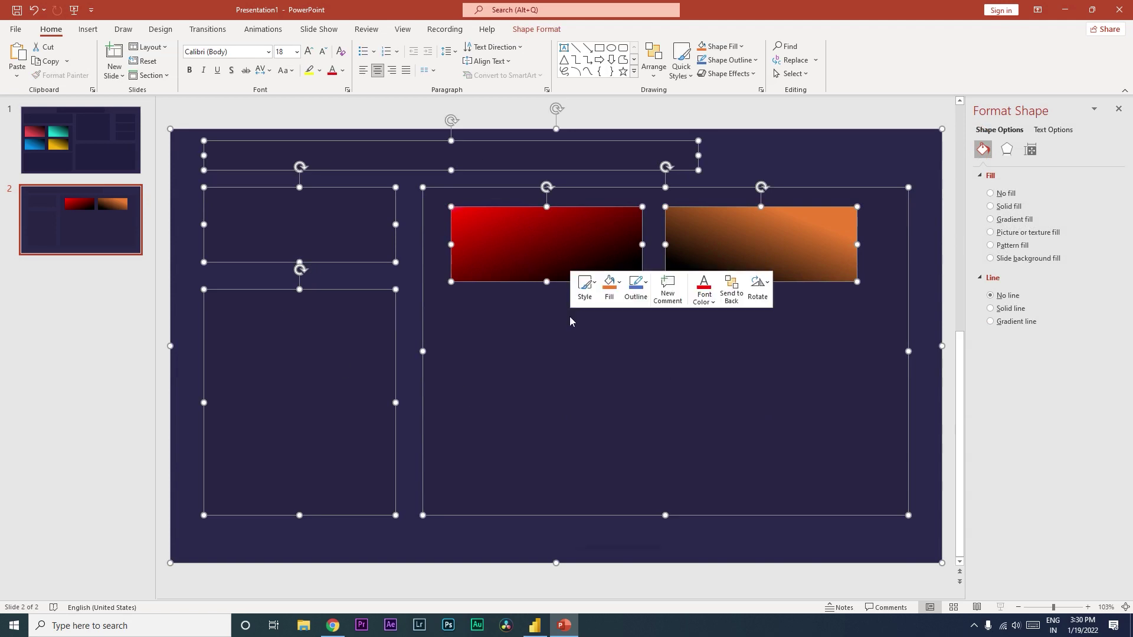
mouse_move(621, 401)
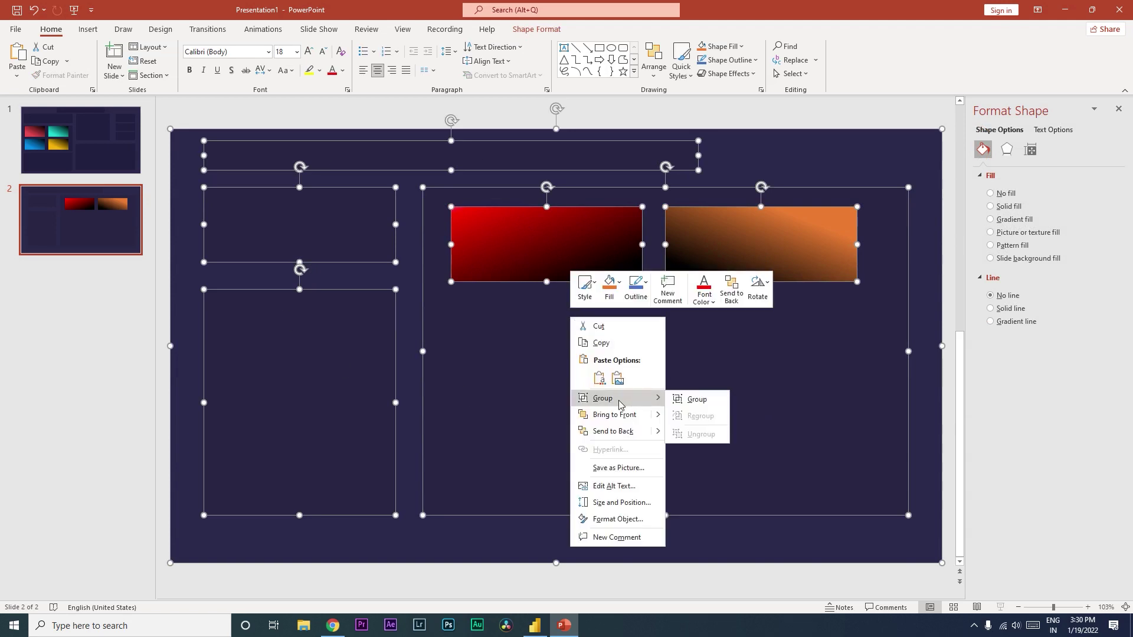
click(686, 400)
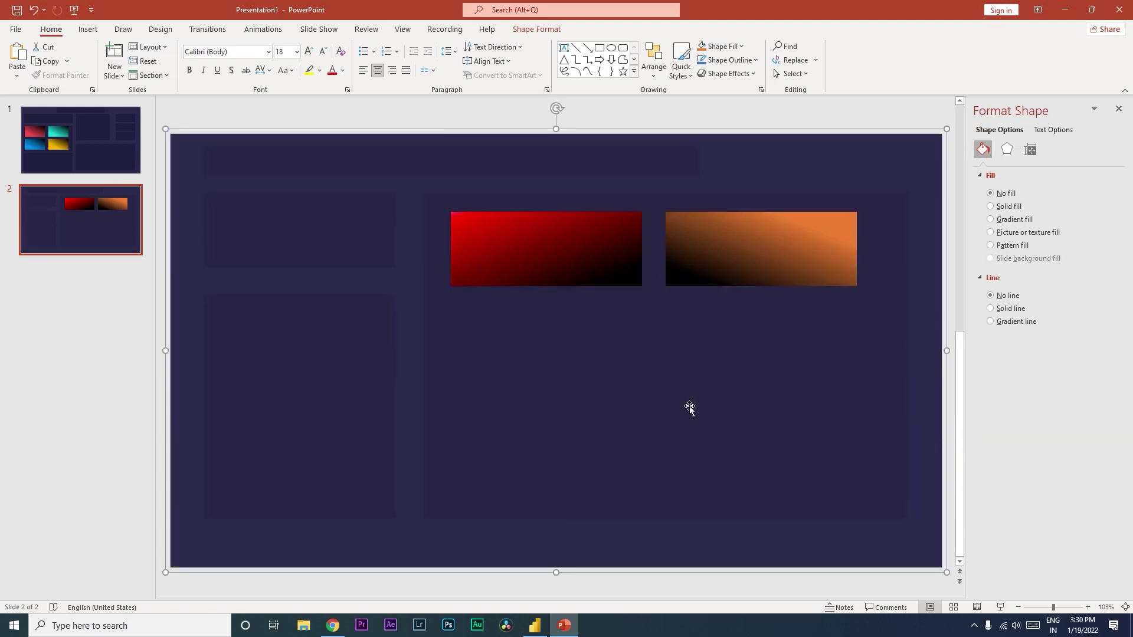
Step: Save the grouped design as Picture2.png and return to Power BI Desktop
right_click(569, 314)
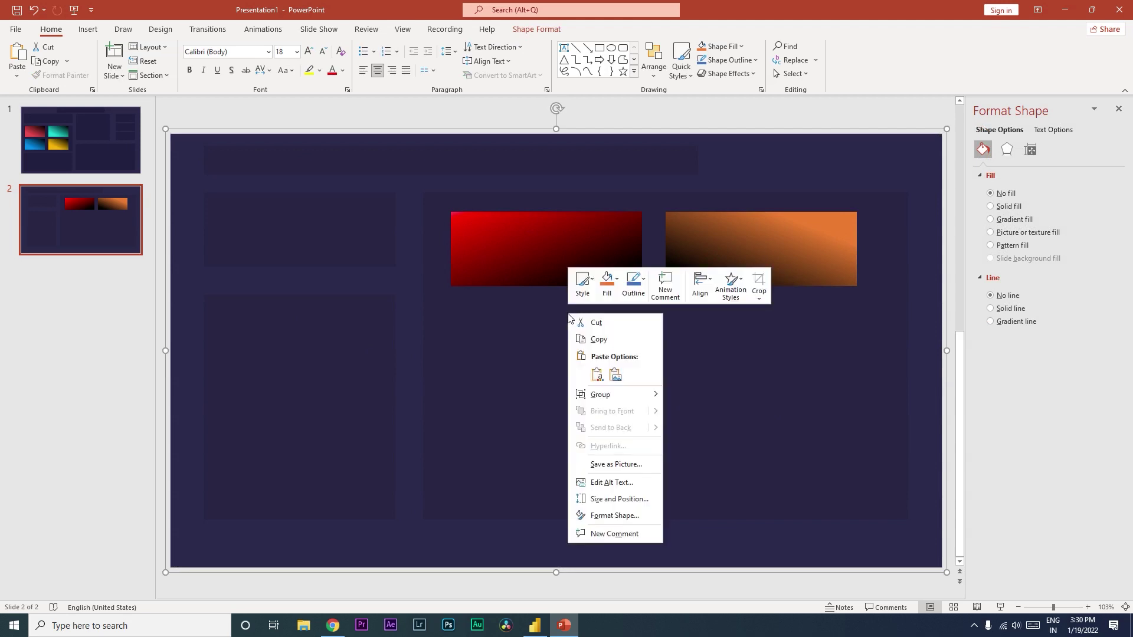
click(615, 465)
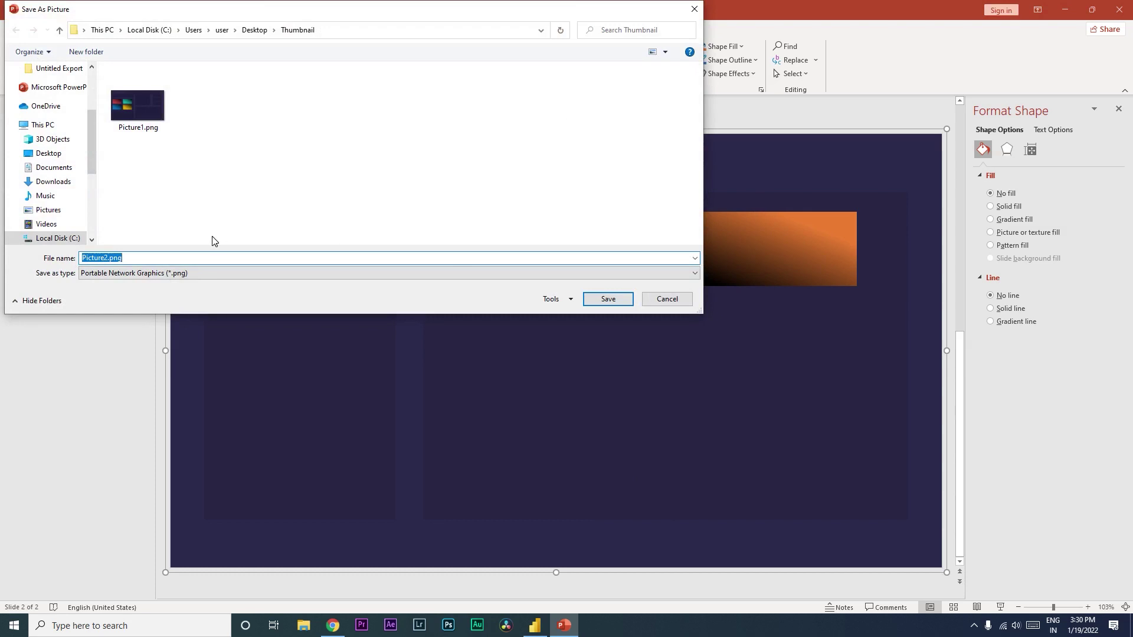
click(608, 300)
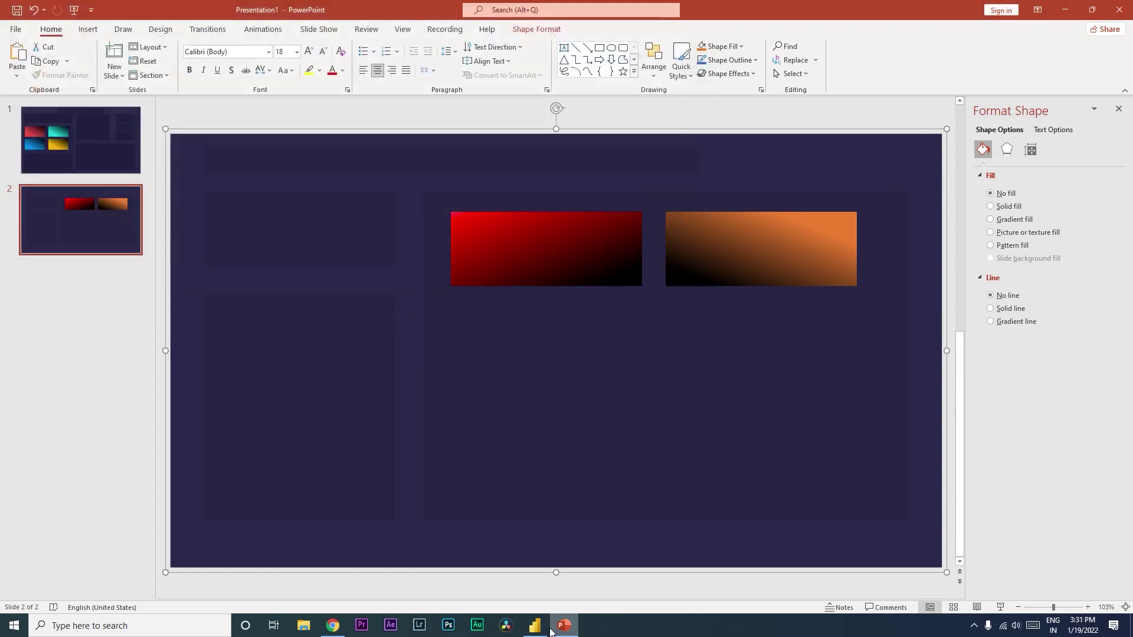
click(535, 626)
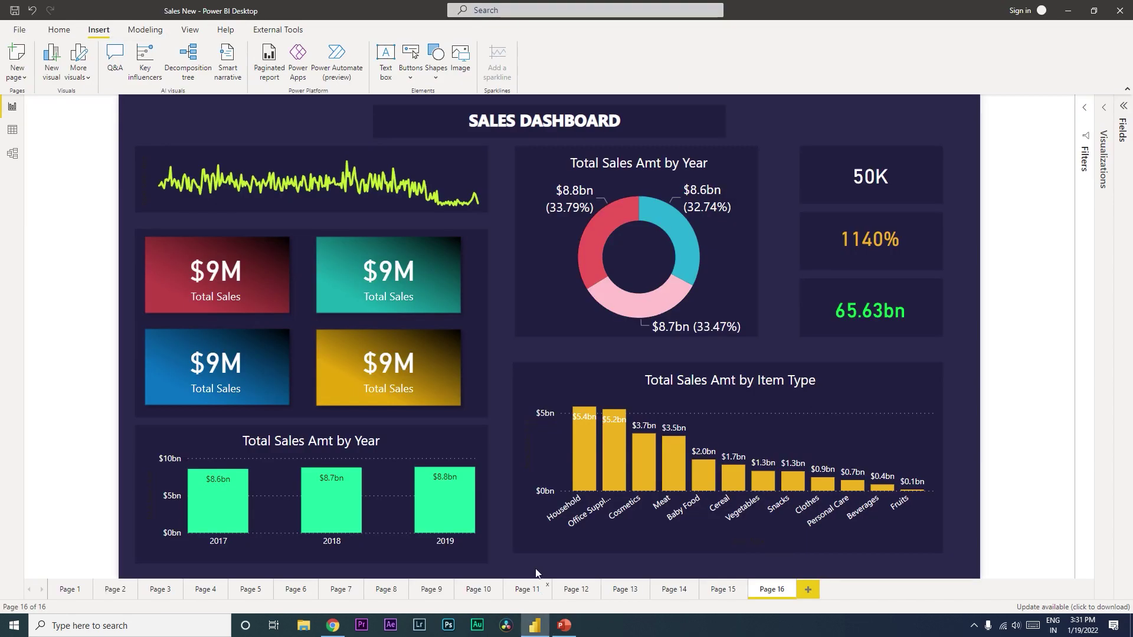
Step: Add new report Page 17 and set Picture1.png as its page background image
click(809, 590)
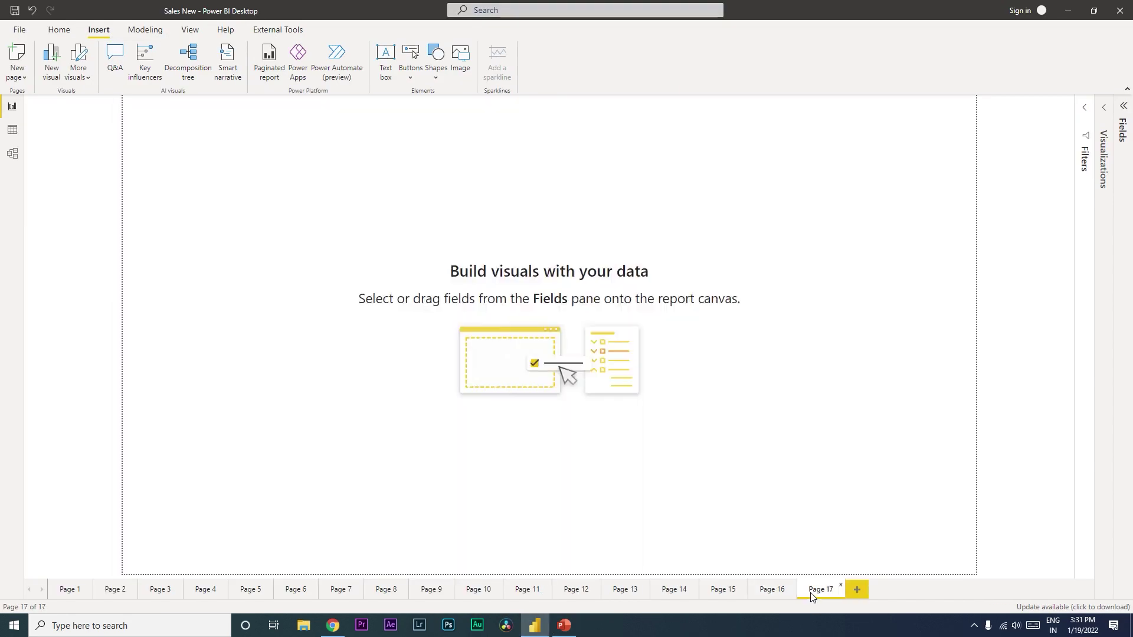
click(1105, 115)
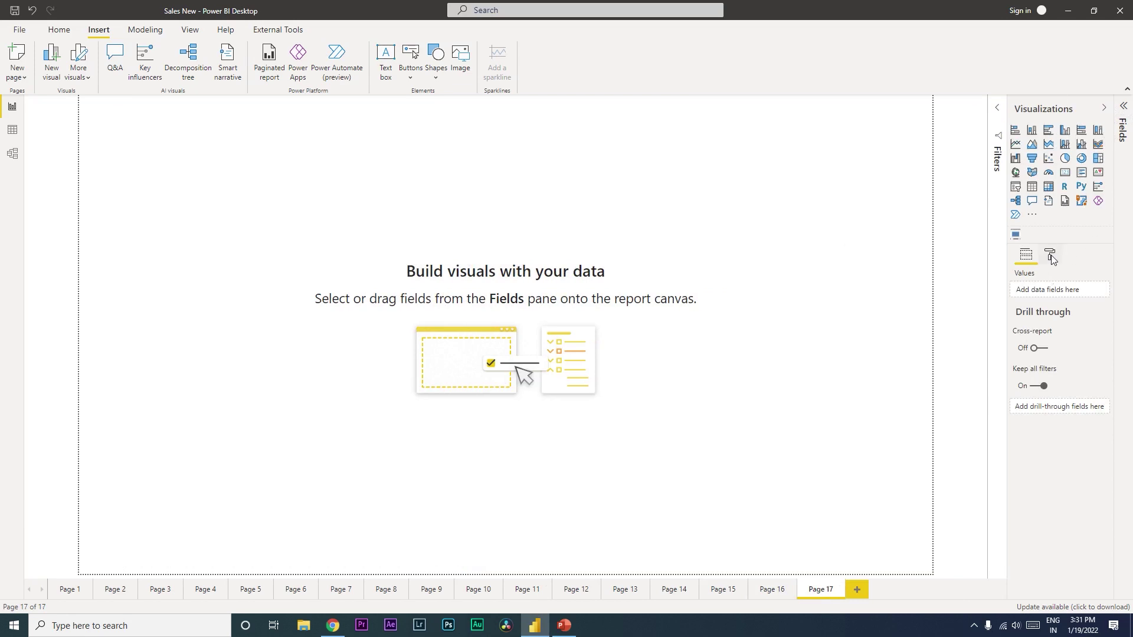
click(1050, 256)
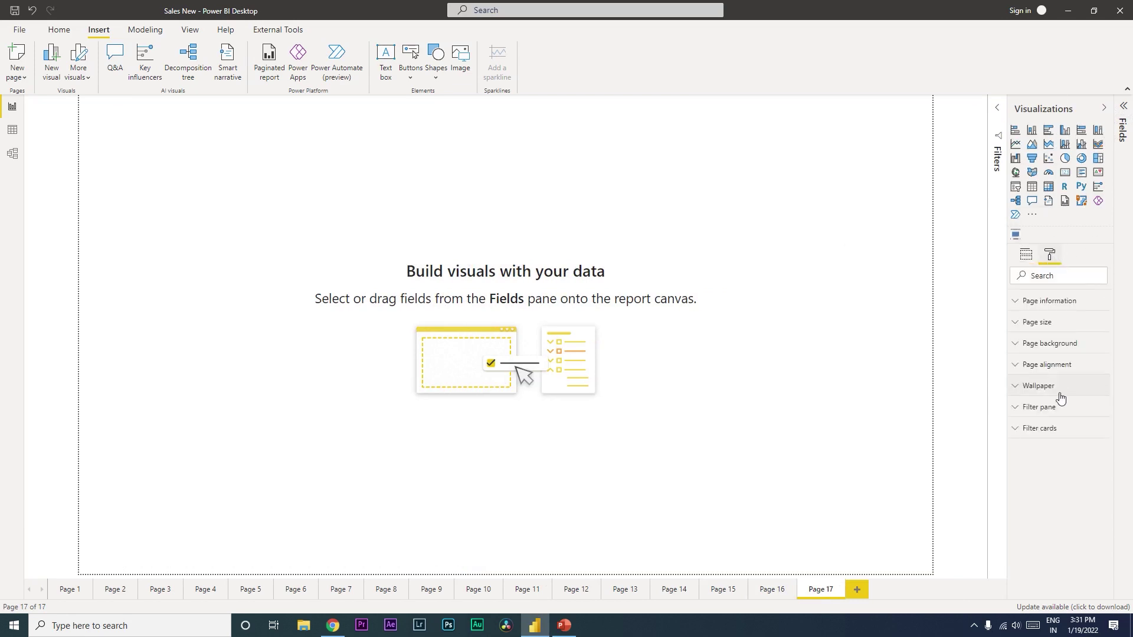
click(1025, 350)
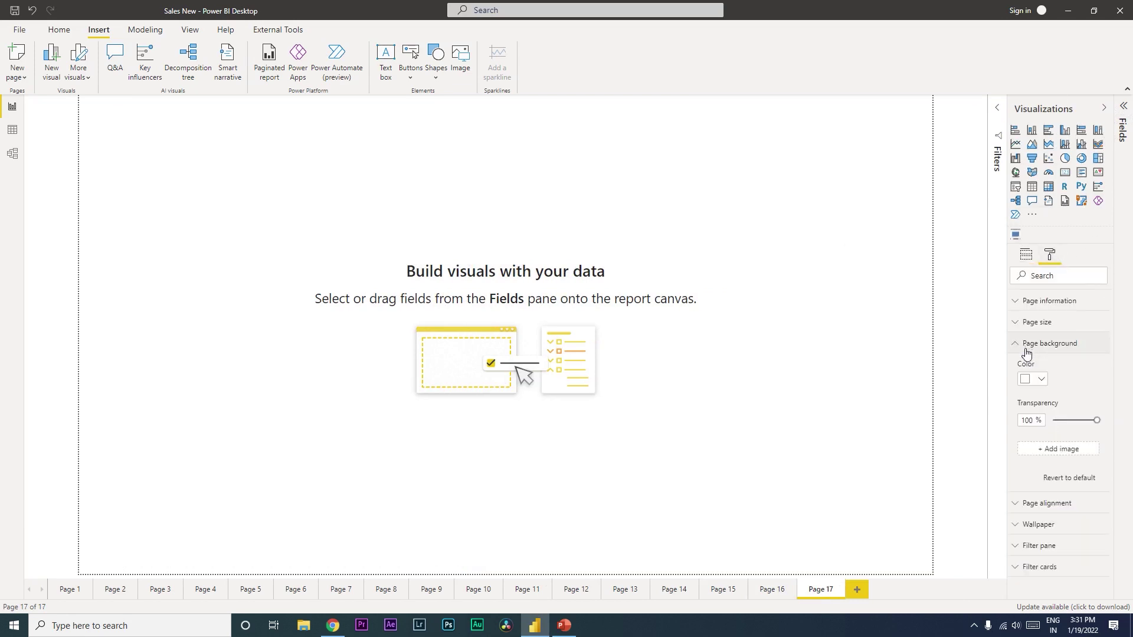
click(1059, 450)
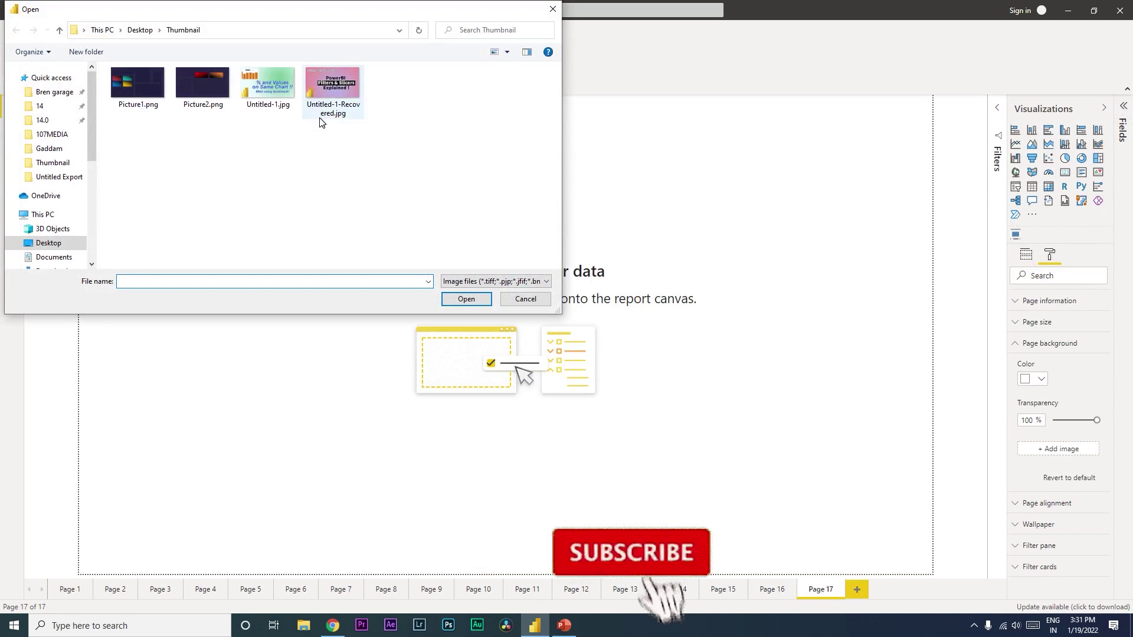
click(140, 93)
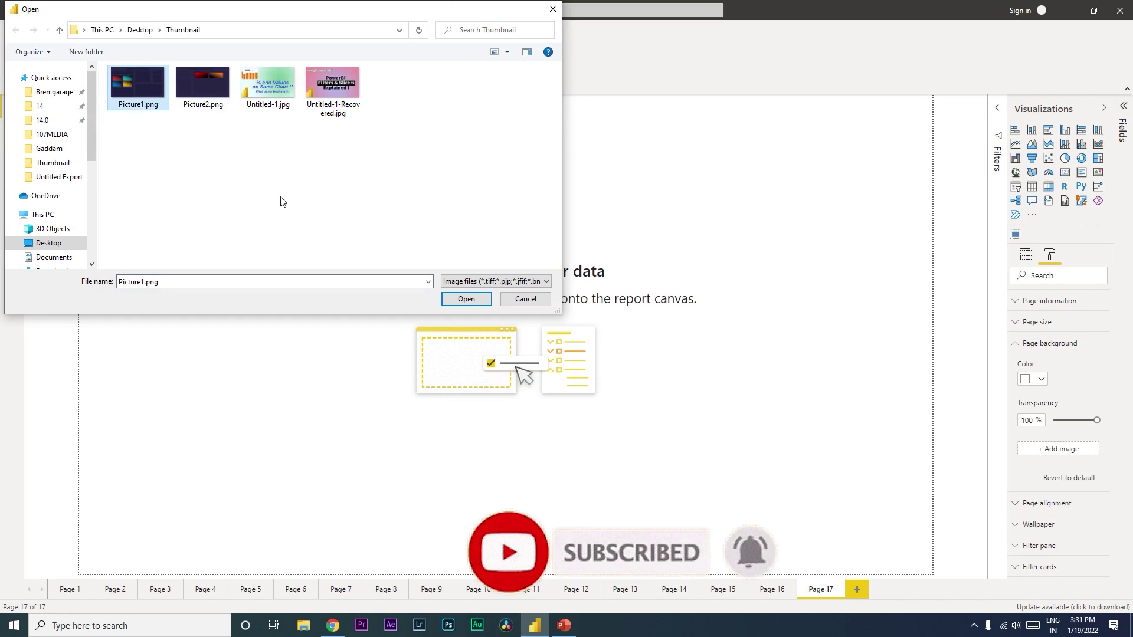
click(448, 299)
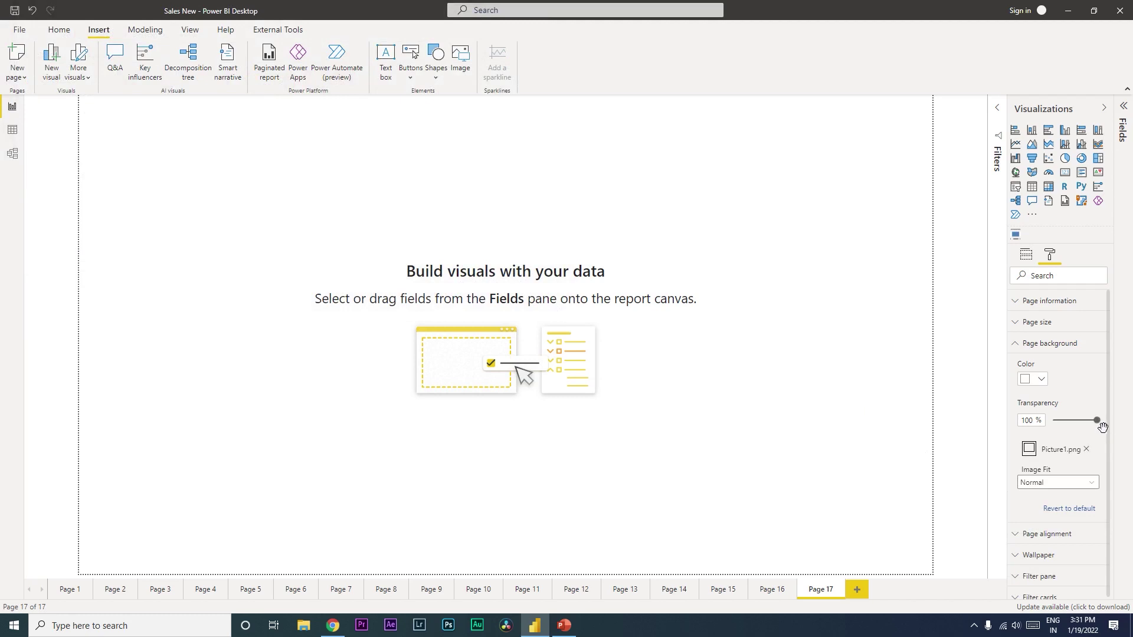
Step: Set the background image transparency to 0% and its image fit to Fit
drag(1103, 429, 1056, 428)
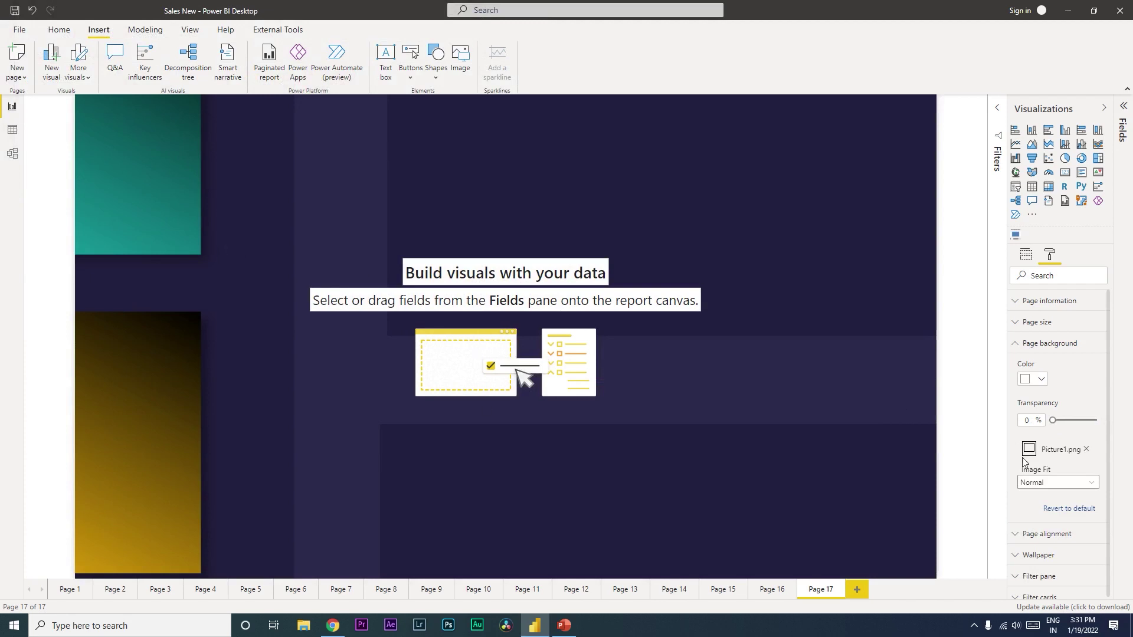
click(1043, 483)
click(1042, 511)
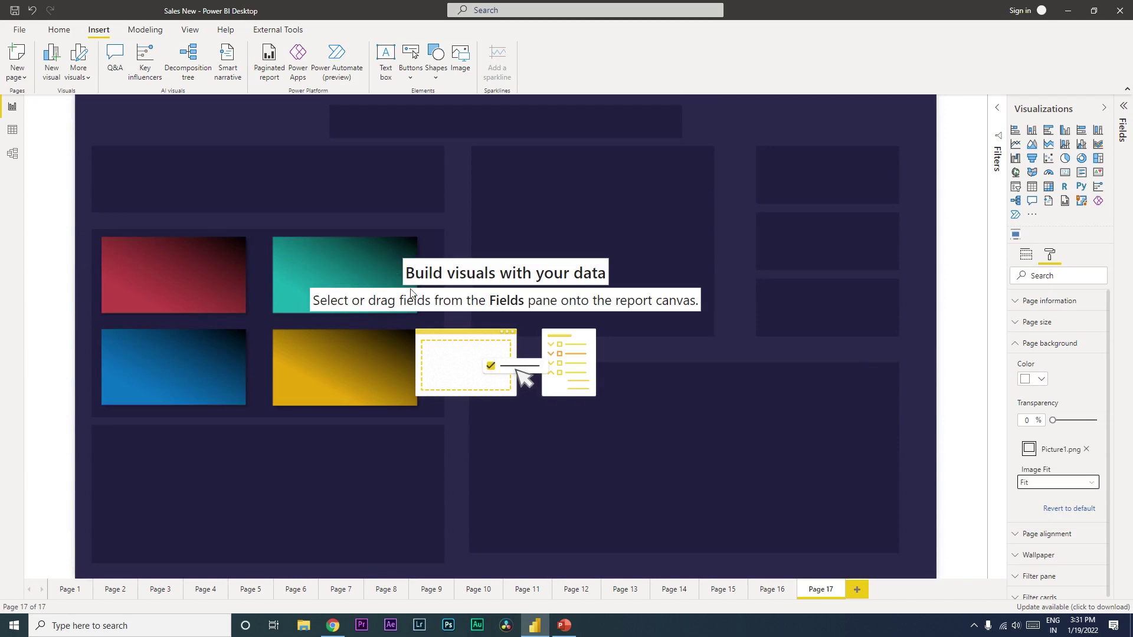
click(564, 626)
click(98, 166)
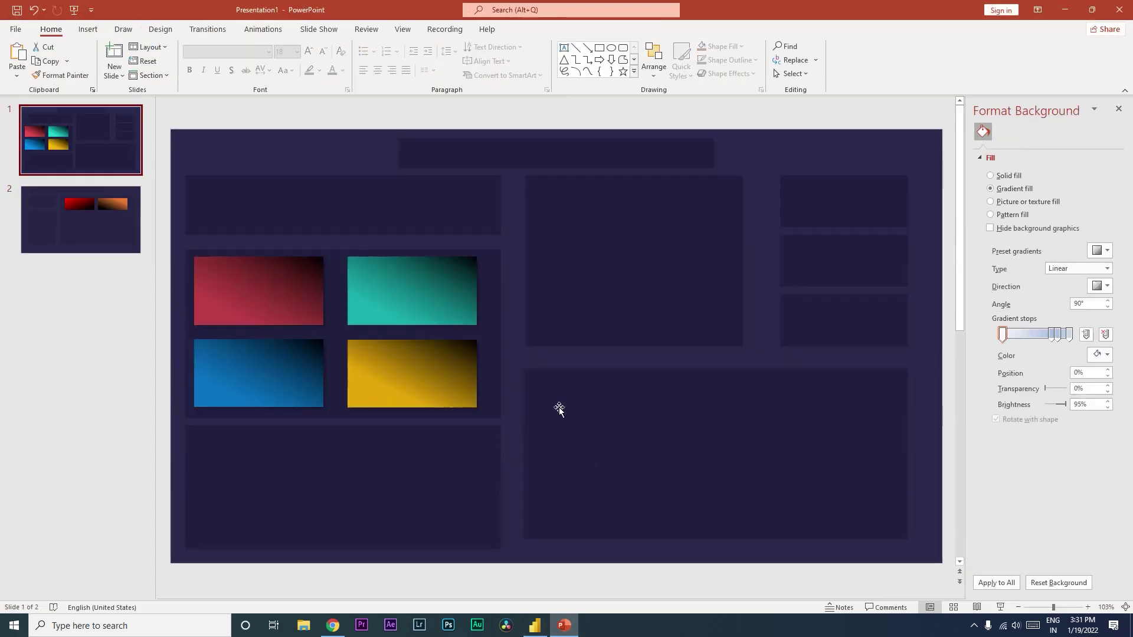
key(alt+Tab)
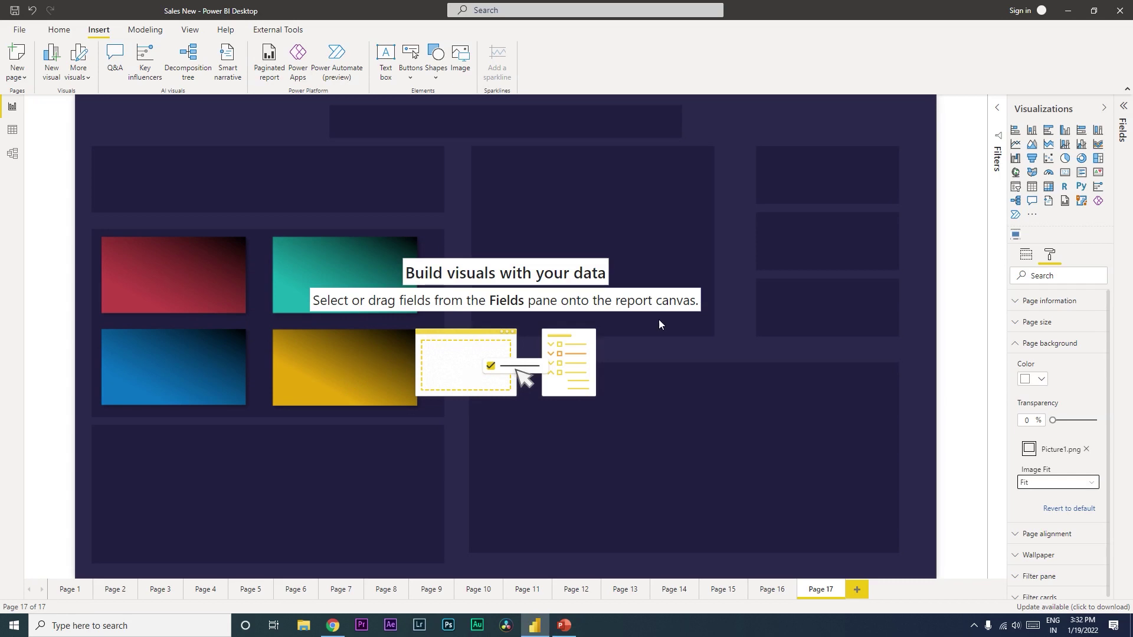
click(1125, 106)
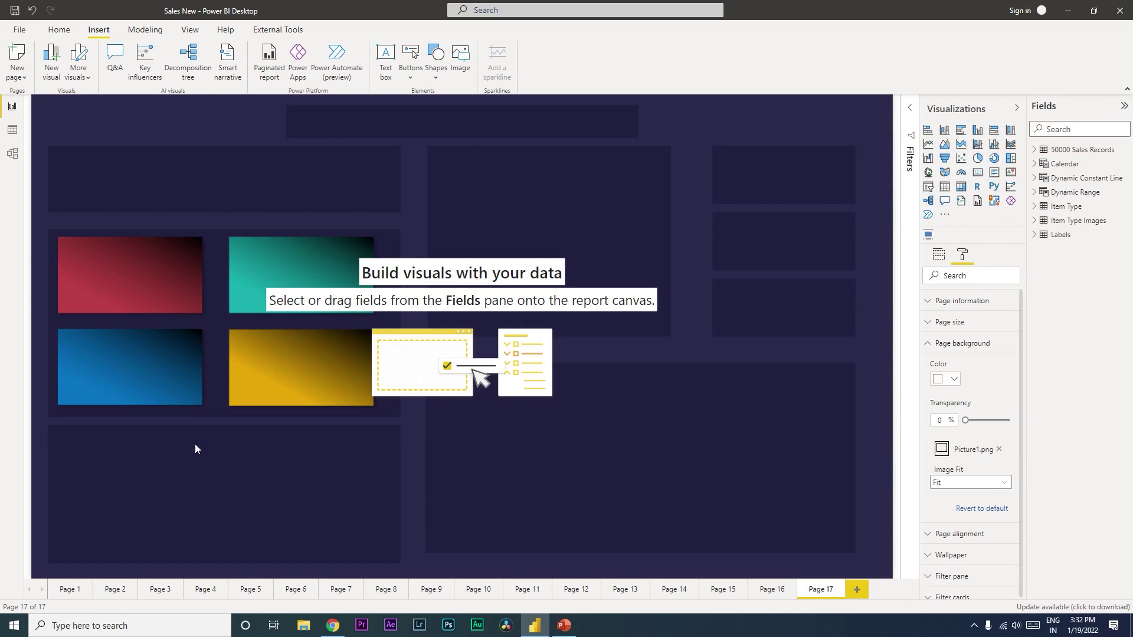
Step: Create a clustered column chart of Total Sales Amt by Item Type from 50000 Sales Records and move it down the page
click(1037, 150)
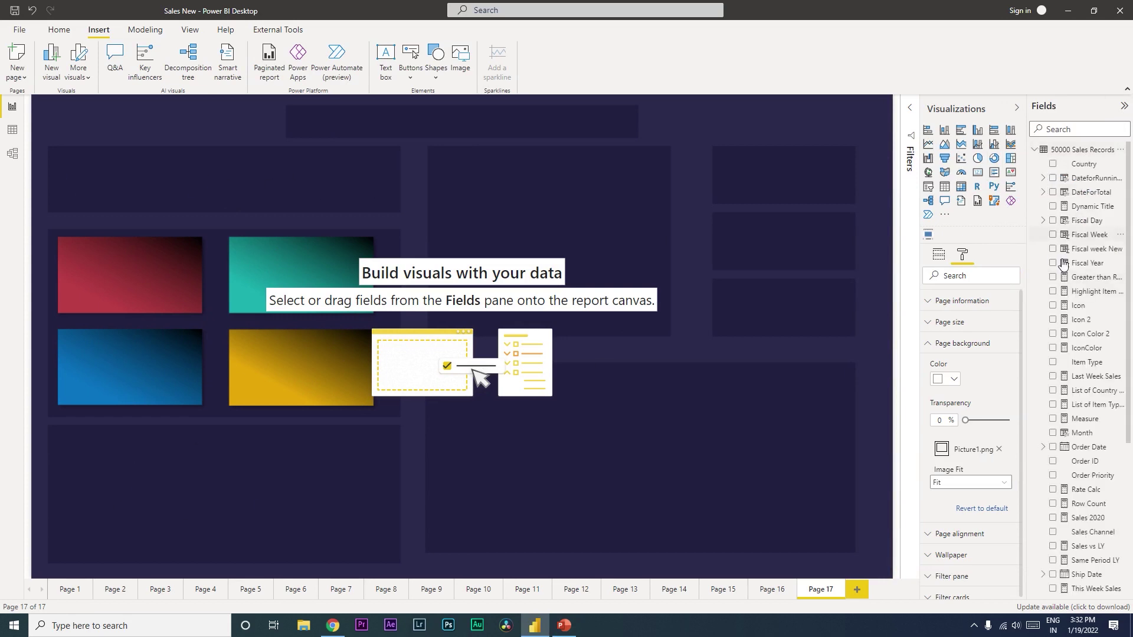
click(1053, 363)
scroll(1093, 498, down, 3)
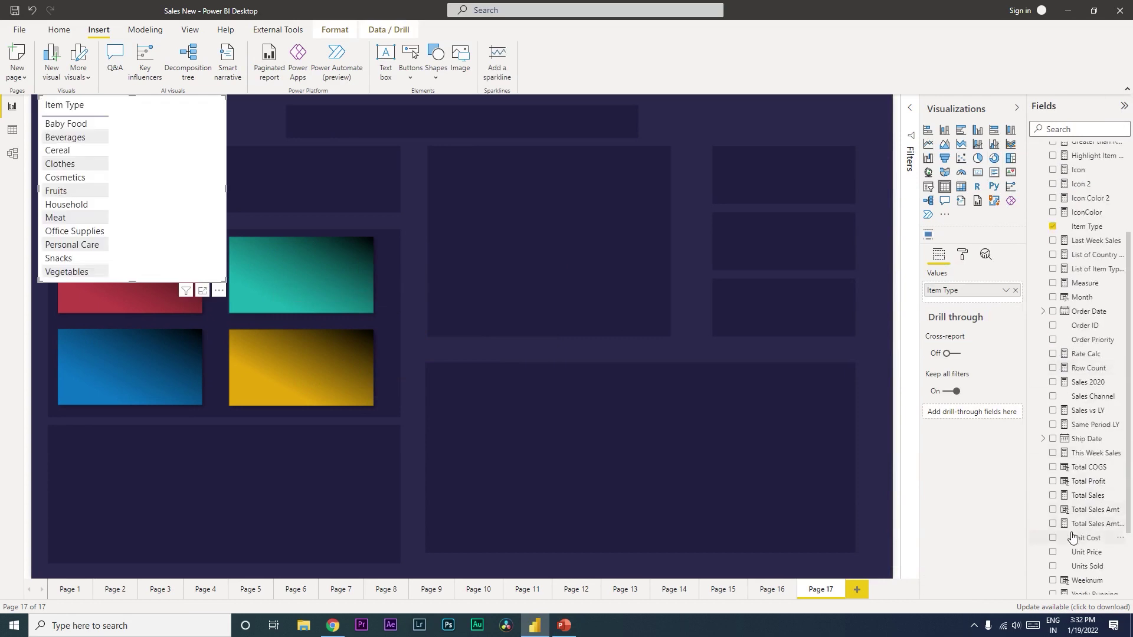
click(1055, 509)
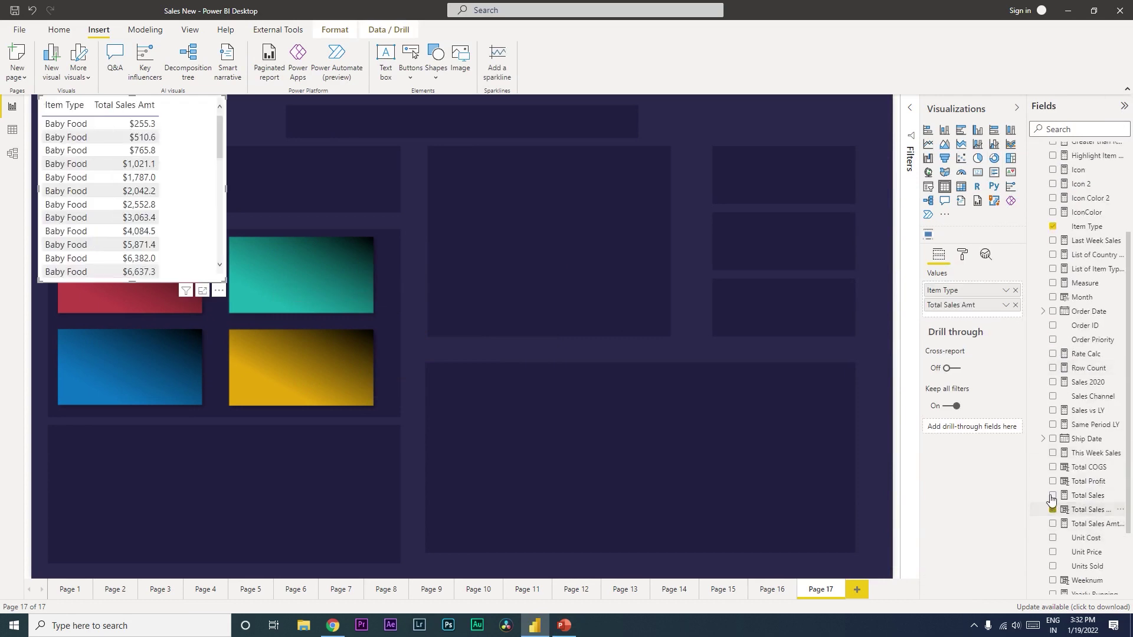
click(949, 135)
drag(177, 136, 272, 283)
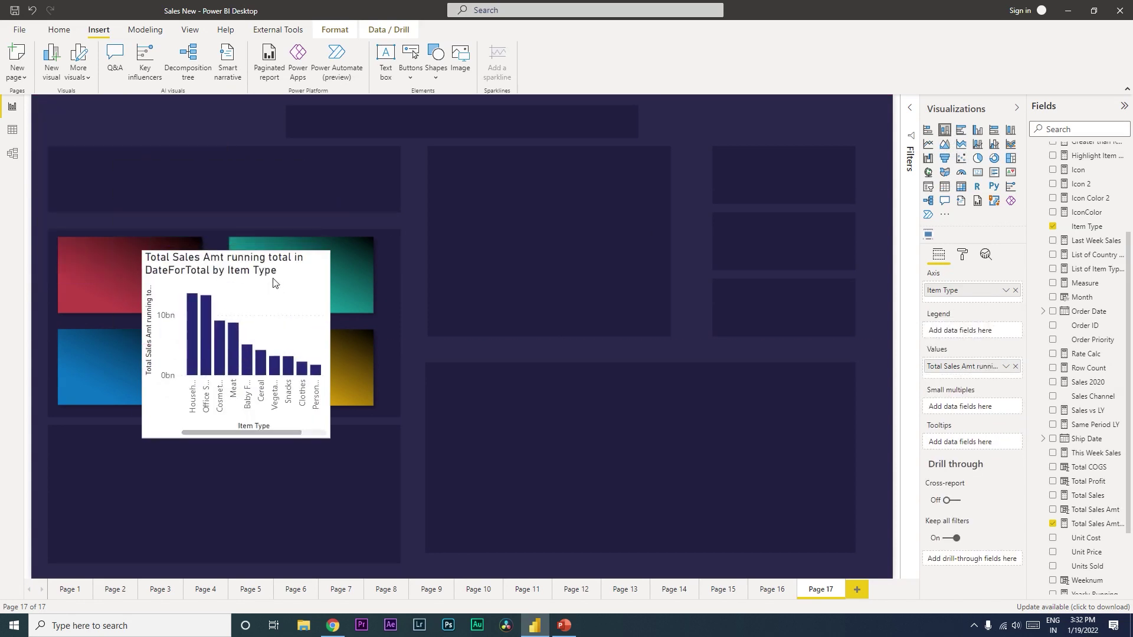
Step: Turn off the chart's background and title, and make the bars green
click(963, 256)
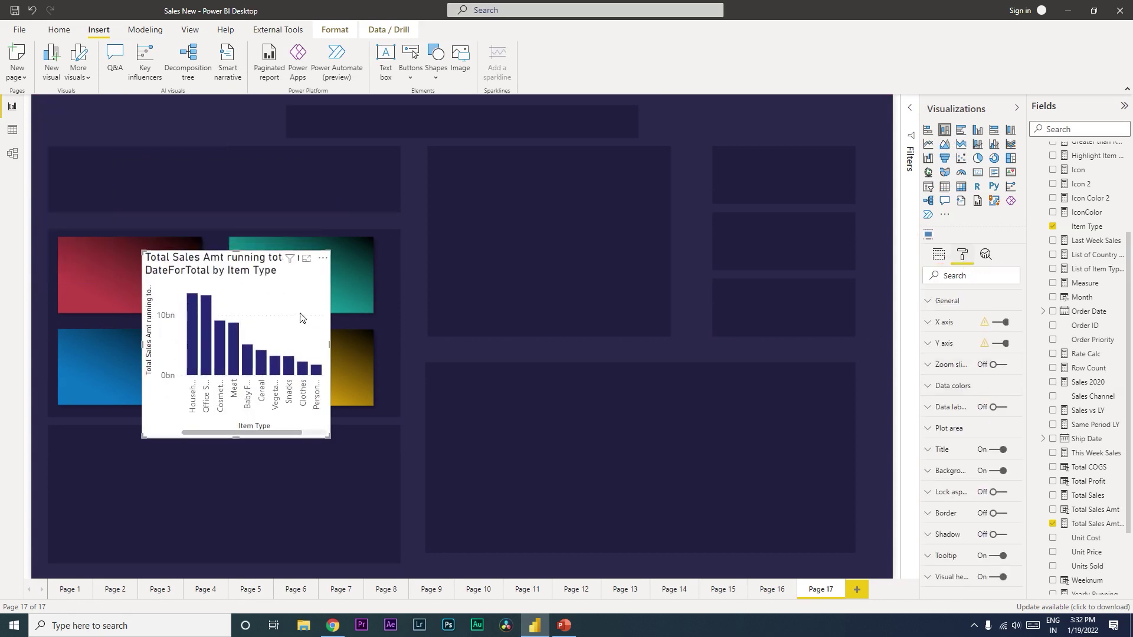
click(996, 473)
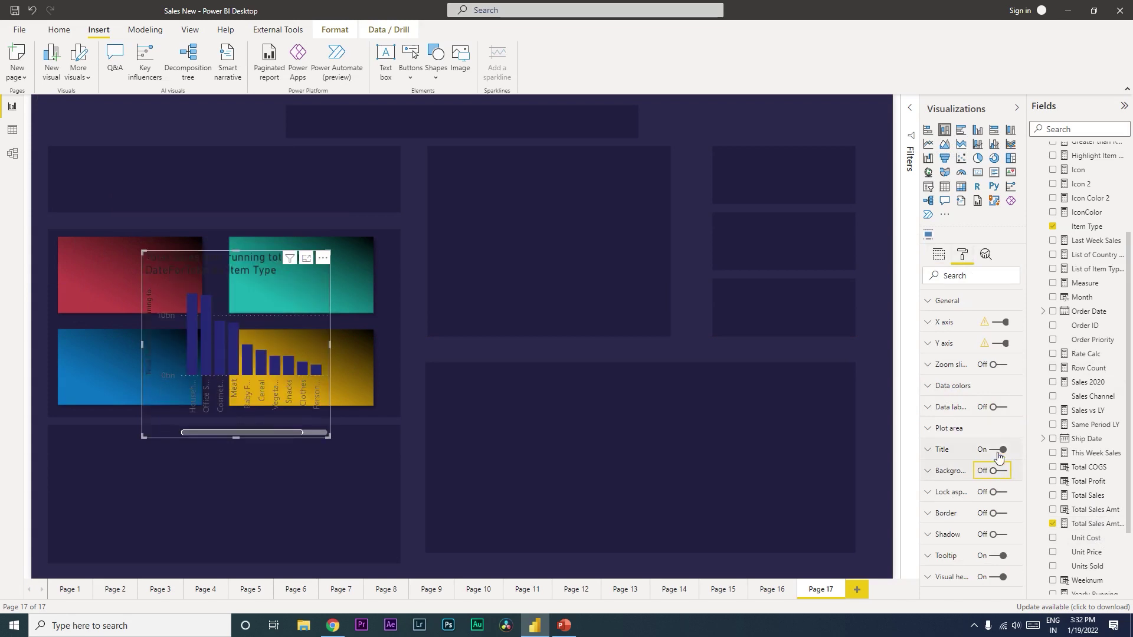
click(1000, 452)
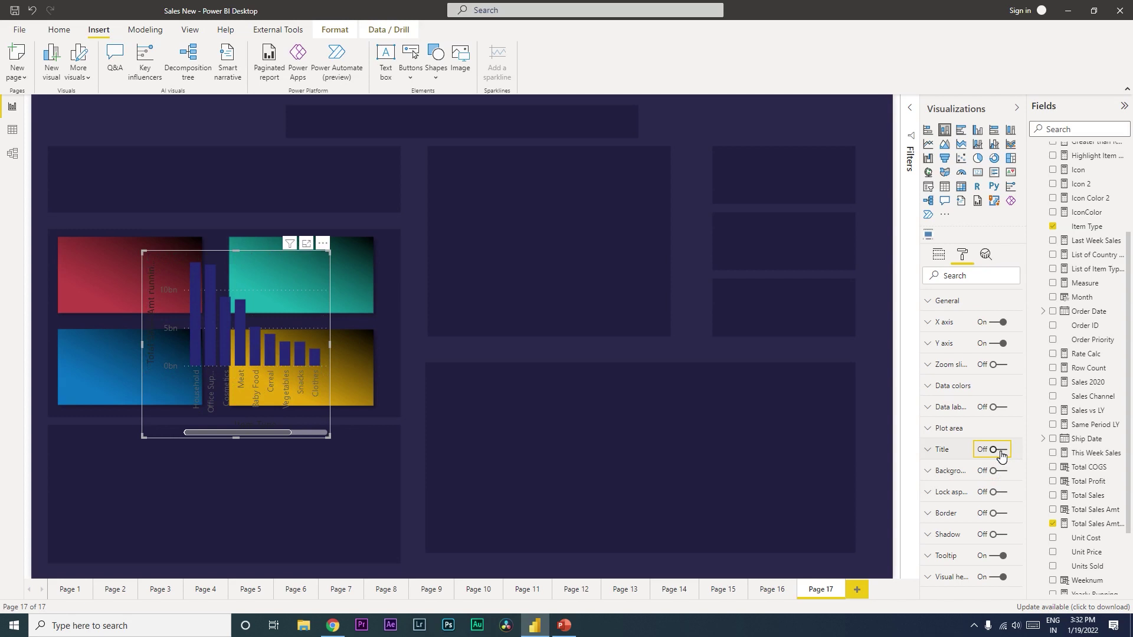
click(941, 390)
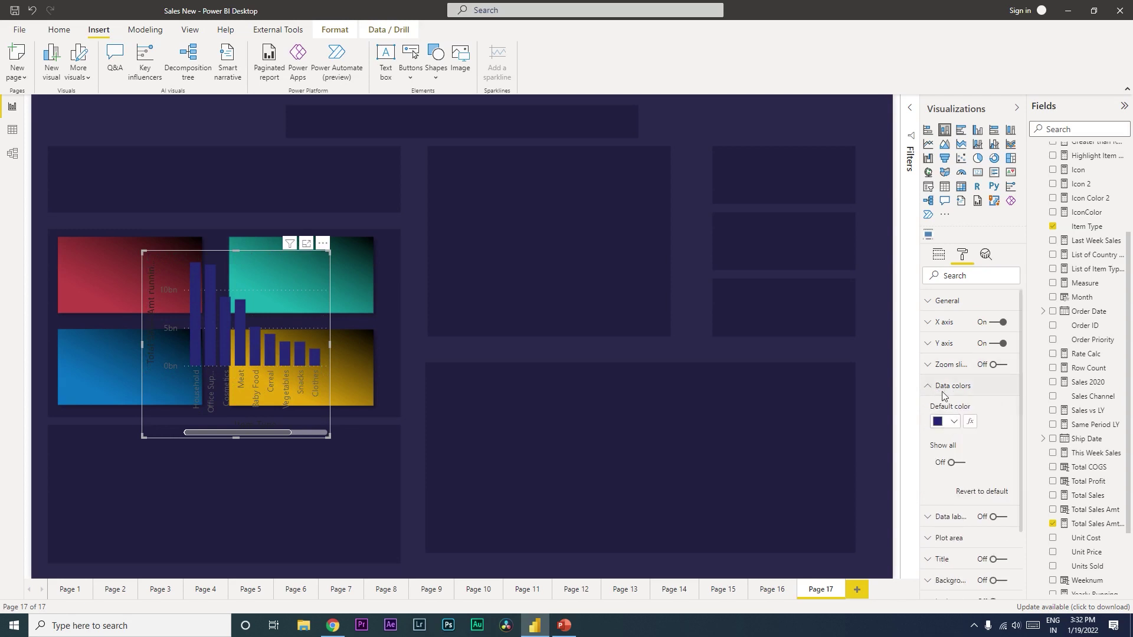
click(955, 422)
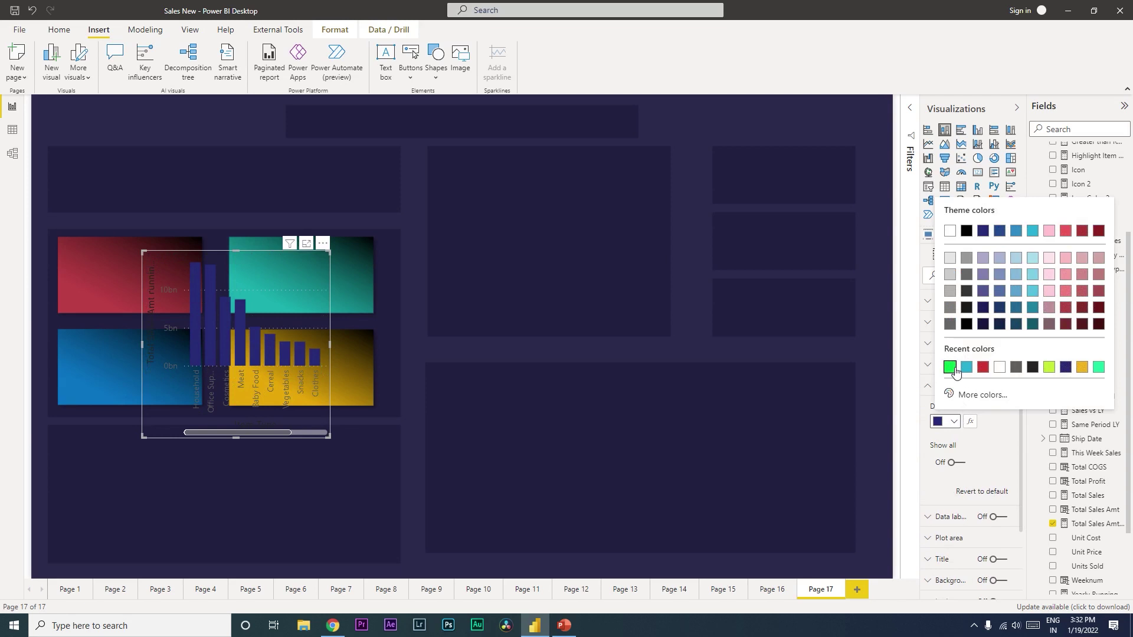
click(950, 368)
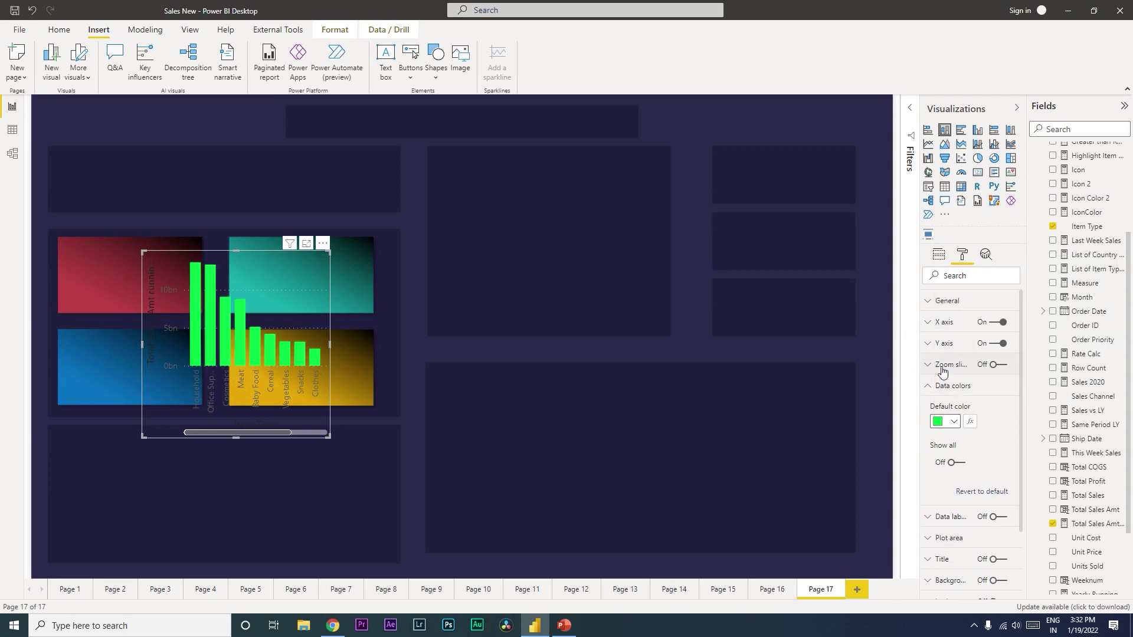
Step: Make the Y and X axis labels white and move the chart onto the lower-left panel
click(942, 348)
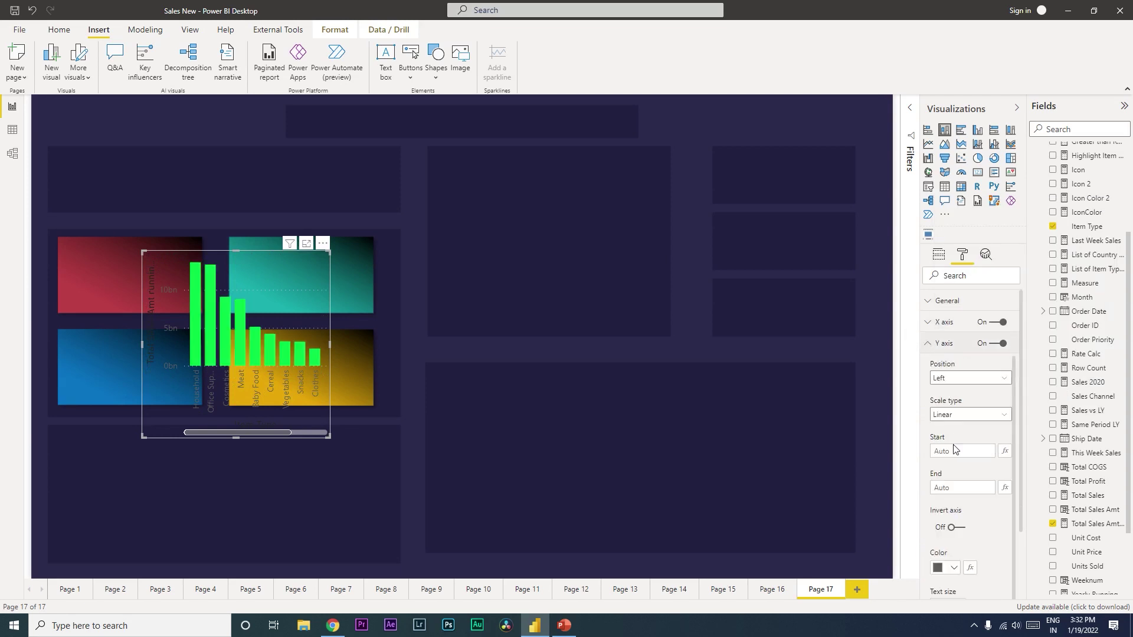
click(953, 568)
click(950, 378)
click(944, 322)
click(955, 358)
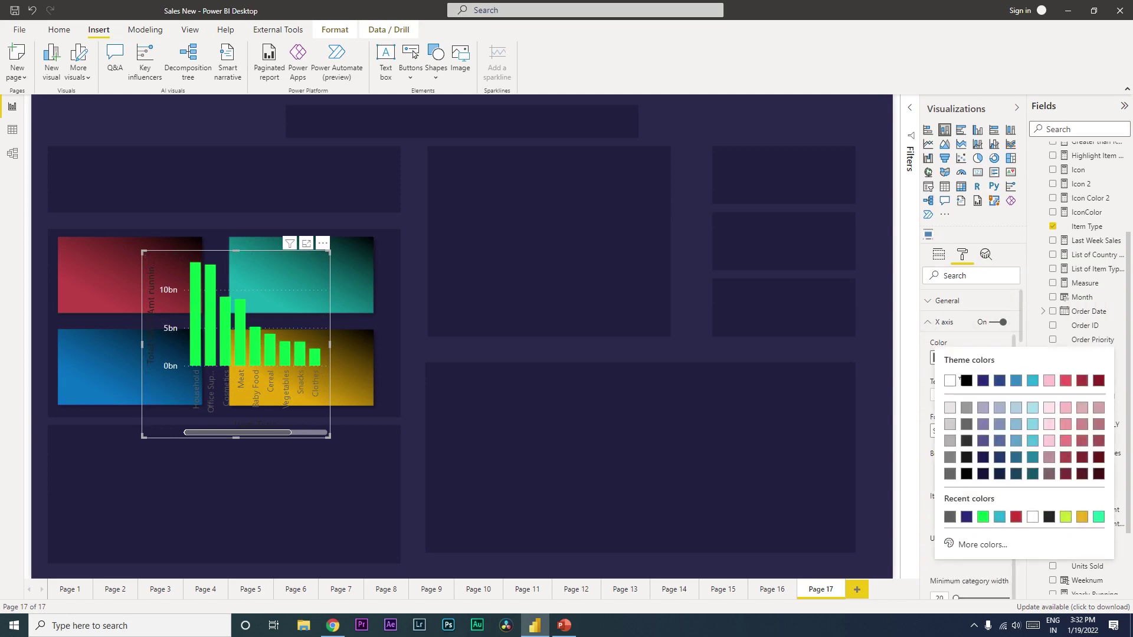
click(953, 383)
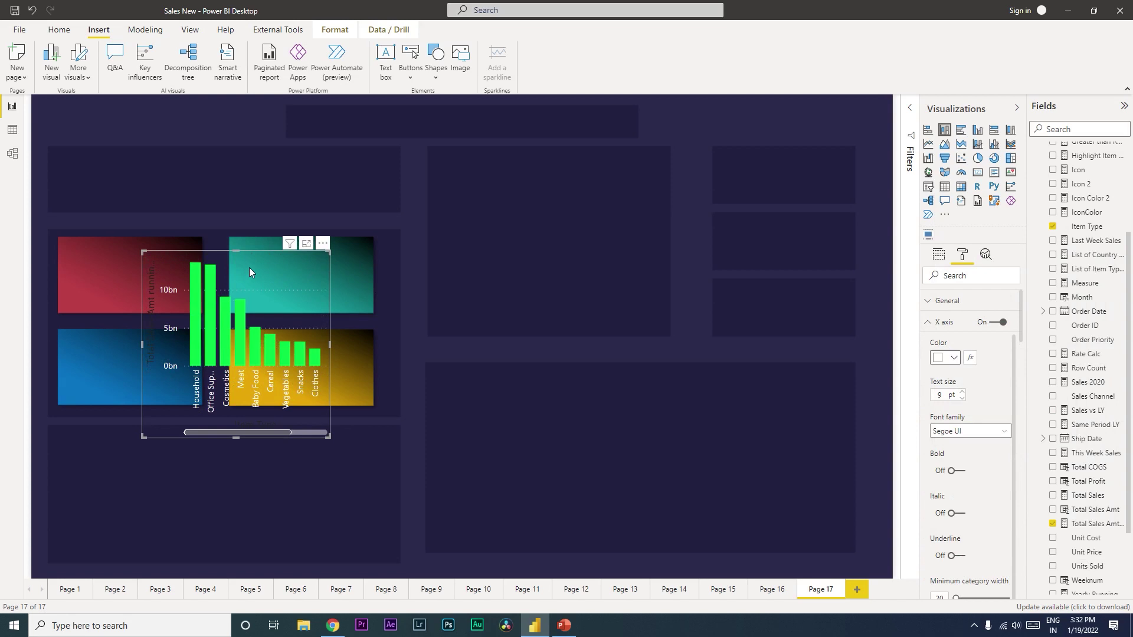
click(943, 322)
click(938, 348)
click(935, 352)
drag(243, 263, 207, 387)
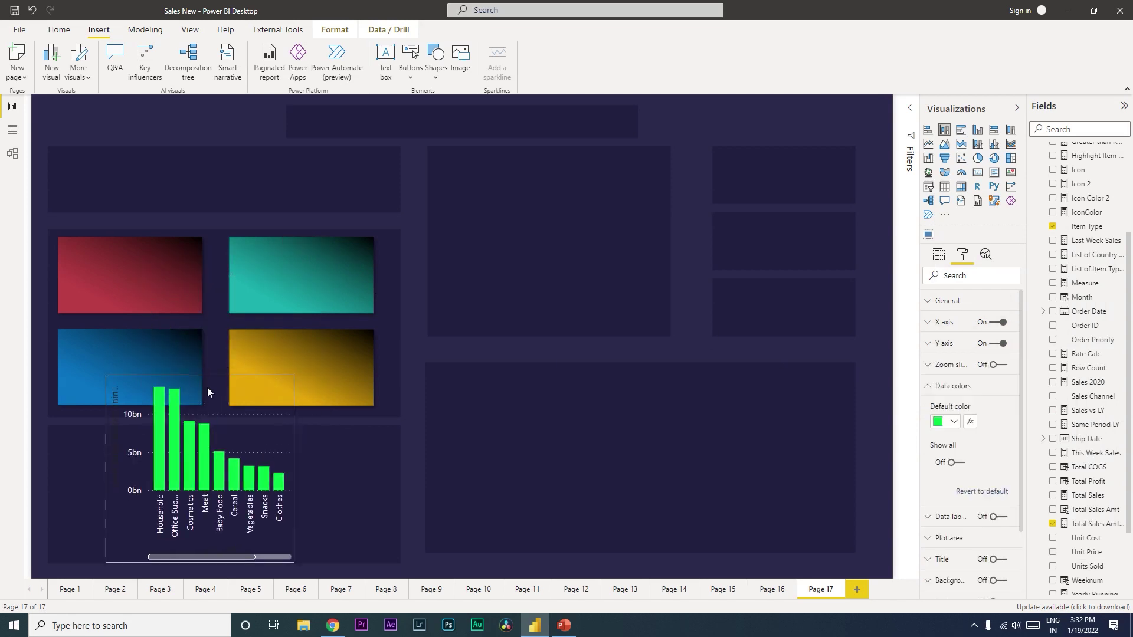
Step: Set both the X axis and Y axis title colours to white
click(945, 322)
scroll(984, 397, down, 5)
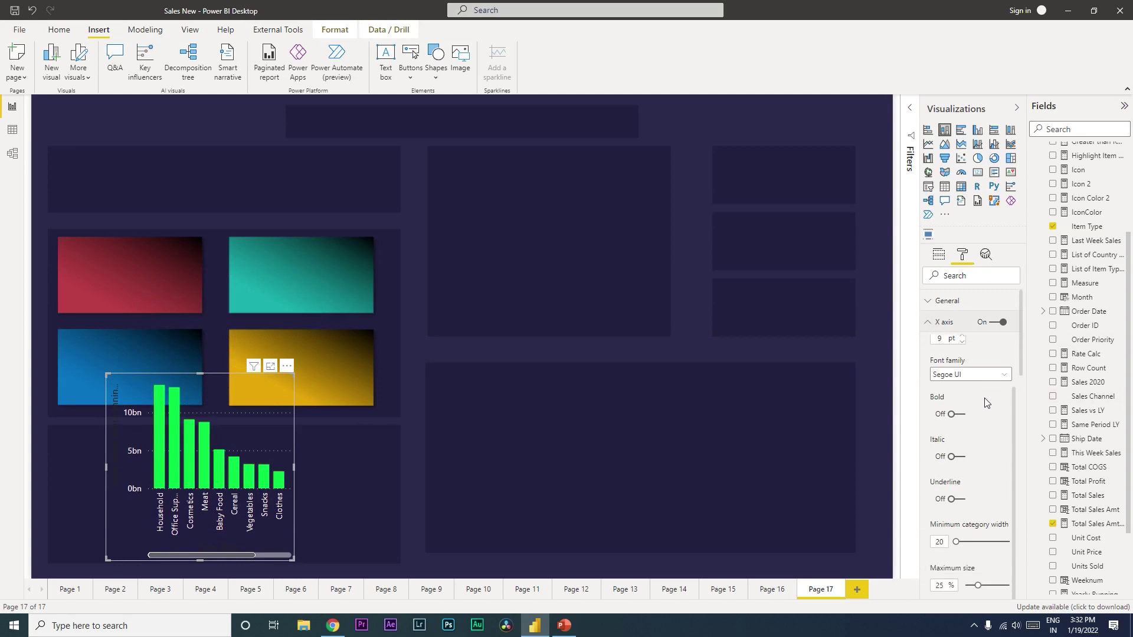
scroll(985, 404, down, 5)
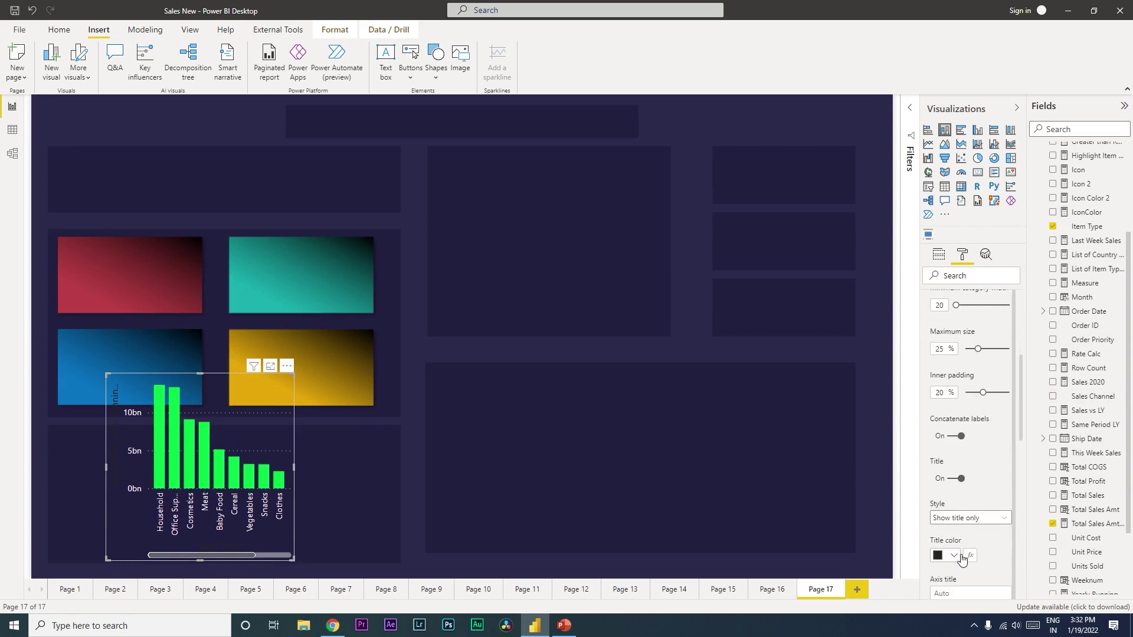
click(955, 556)
click(950, 365)
scroll(995, 389, up, 2)
scroll(951, 331, up, 3)
click(932, 323)
click(936, 352)
scroll(958, 434, down, 8)
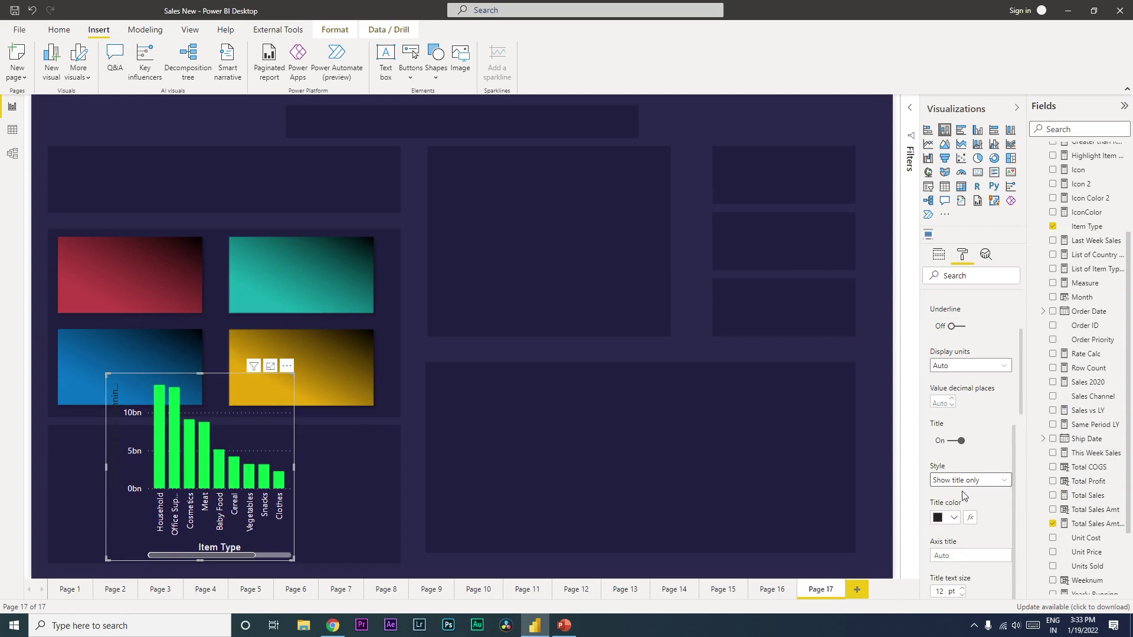
click(954, 517)
click(950, 326)
Step: Shift the chart left and down and widen it to fill the lower-left panel
drag(214, 381, 168, 455)
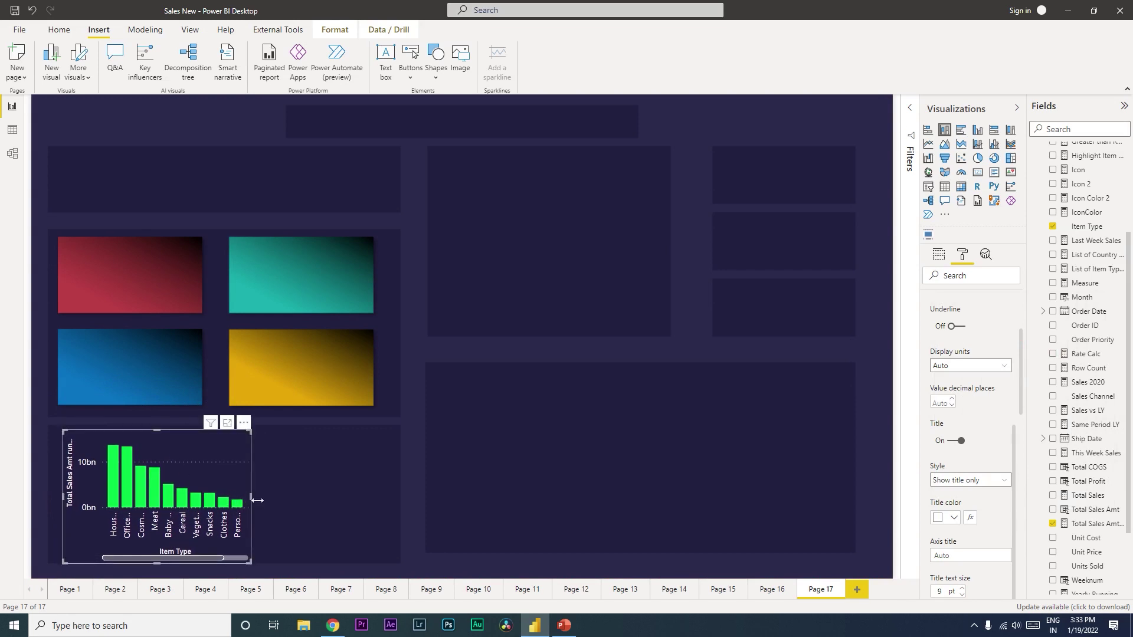
drag(257, 500, 387, 504)
click(404, 495)
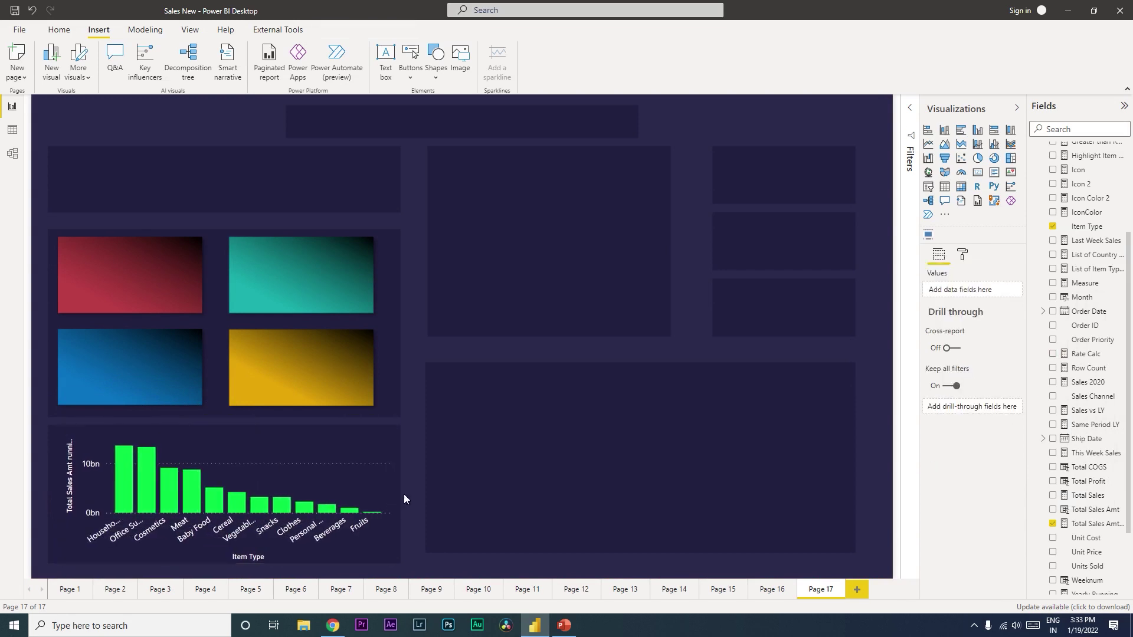